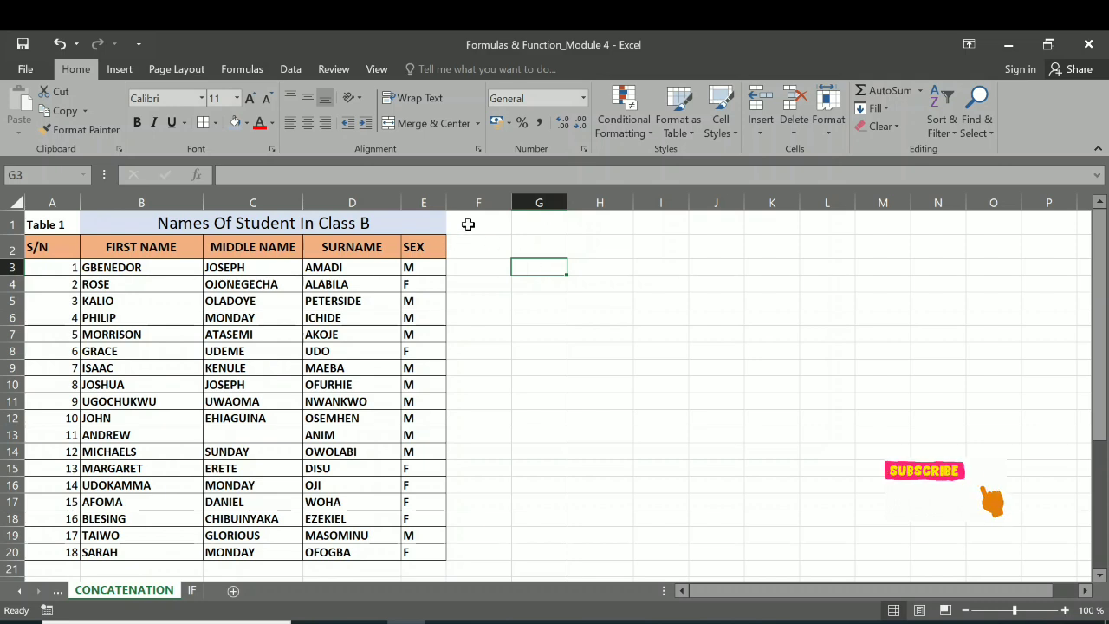
# Enter =CONCATENATE(B3,C3,D3) in G3 to join the first student's three names, and auto-fit column G's width.
pyautogui.write('=')
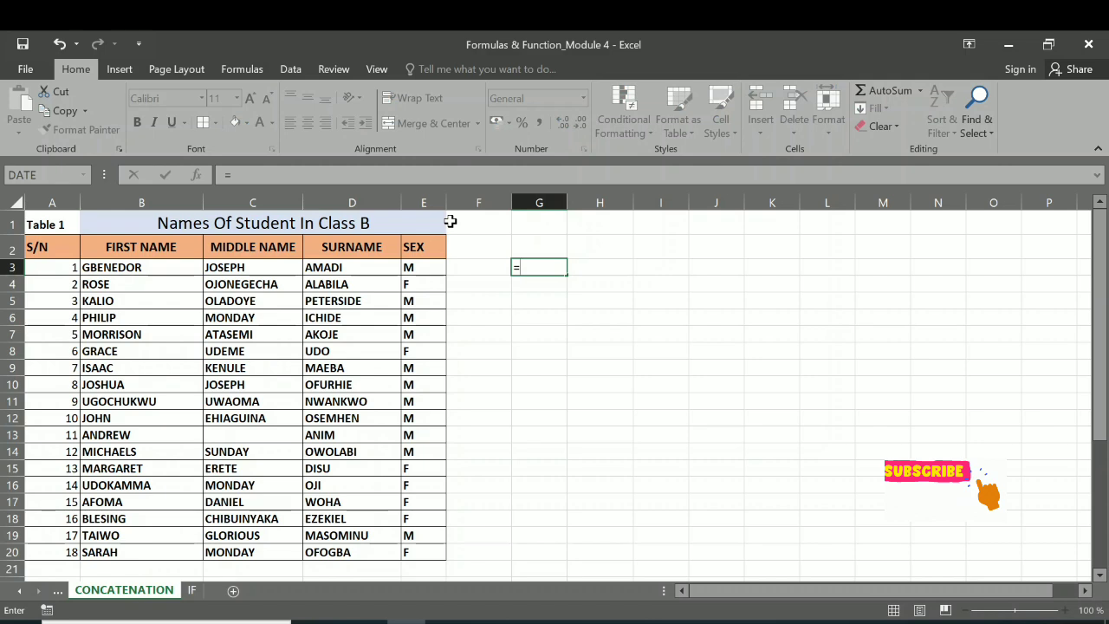
pyautogui.write('con')
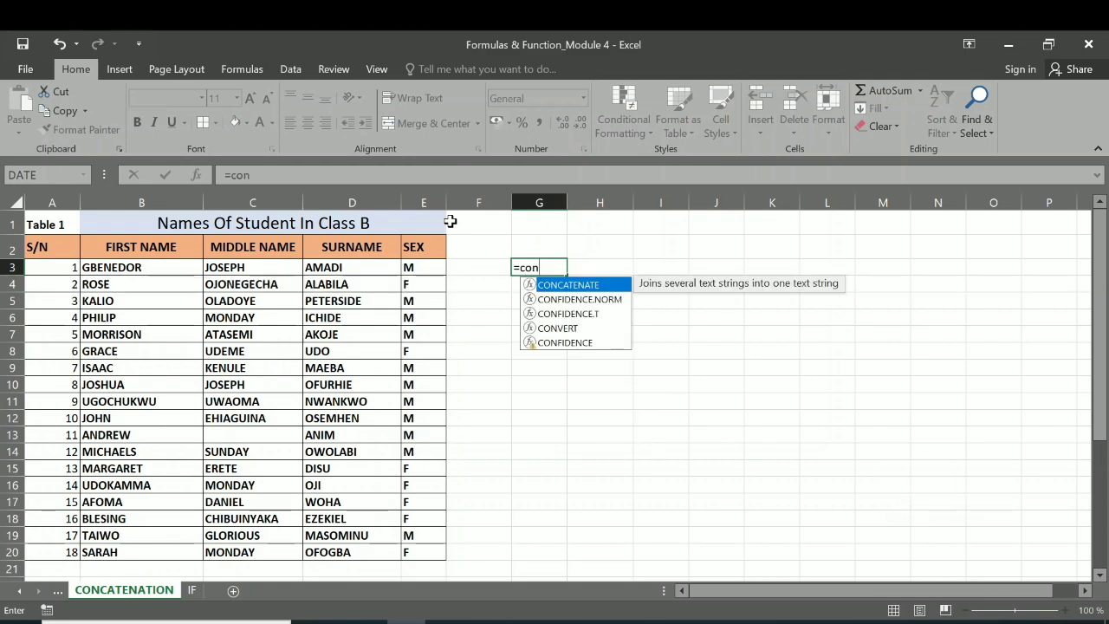
pyautogui.doubleClick(573, 289)
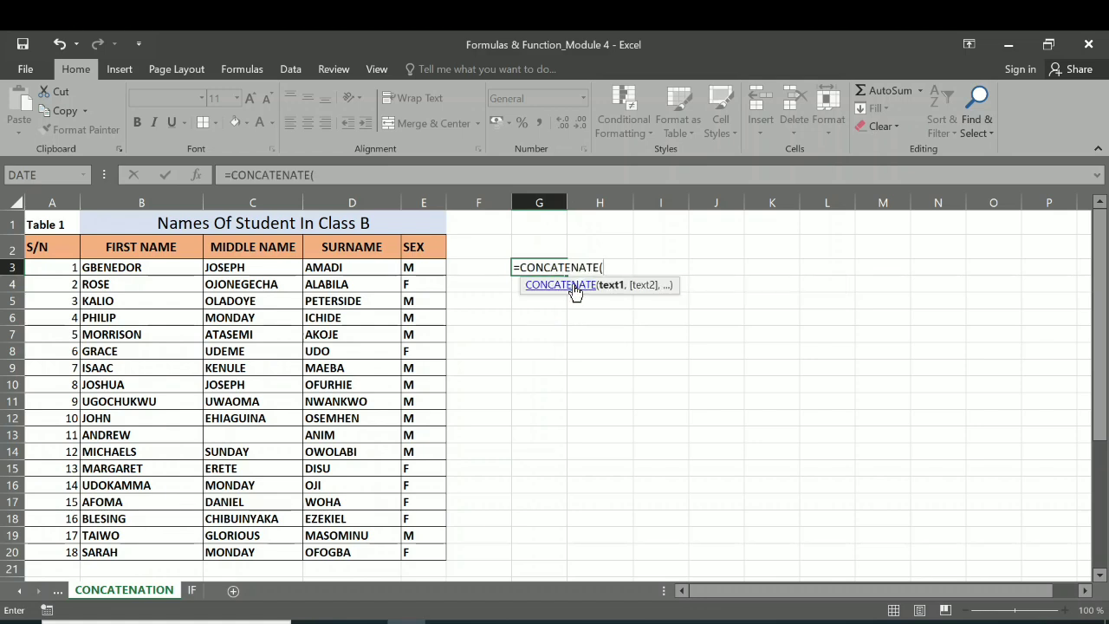
pyautogui.click(132, 268)
pyautogui.write(',')
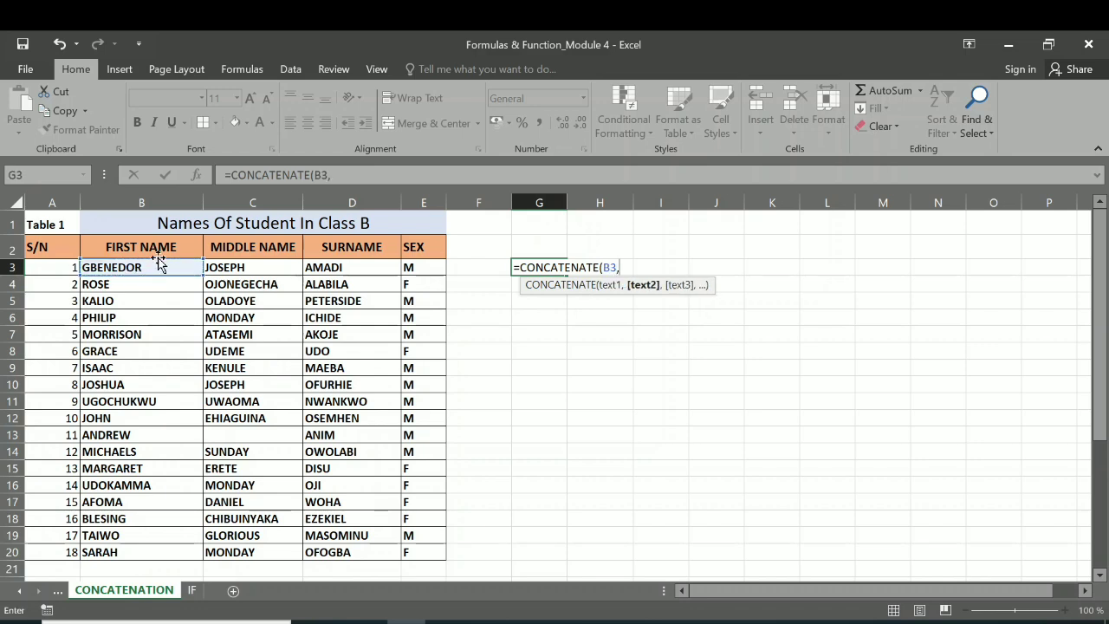
pyautogui.click(224, 267)
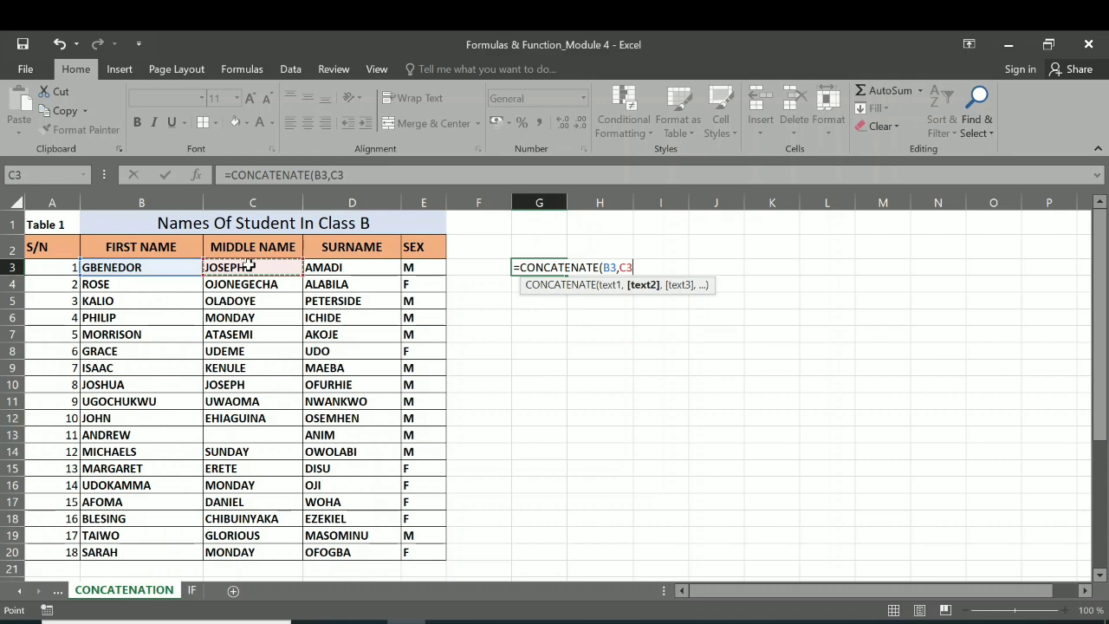
pyautogui.write(',')
pyautogui.click(331, 268)
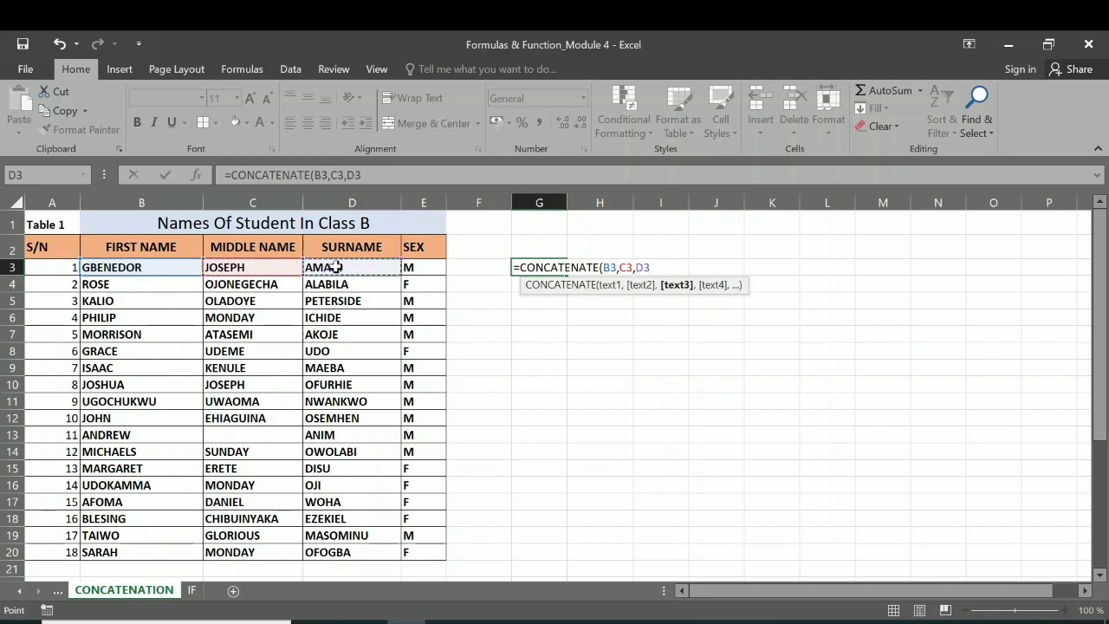
pyautogui.press('Return')
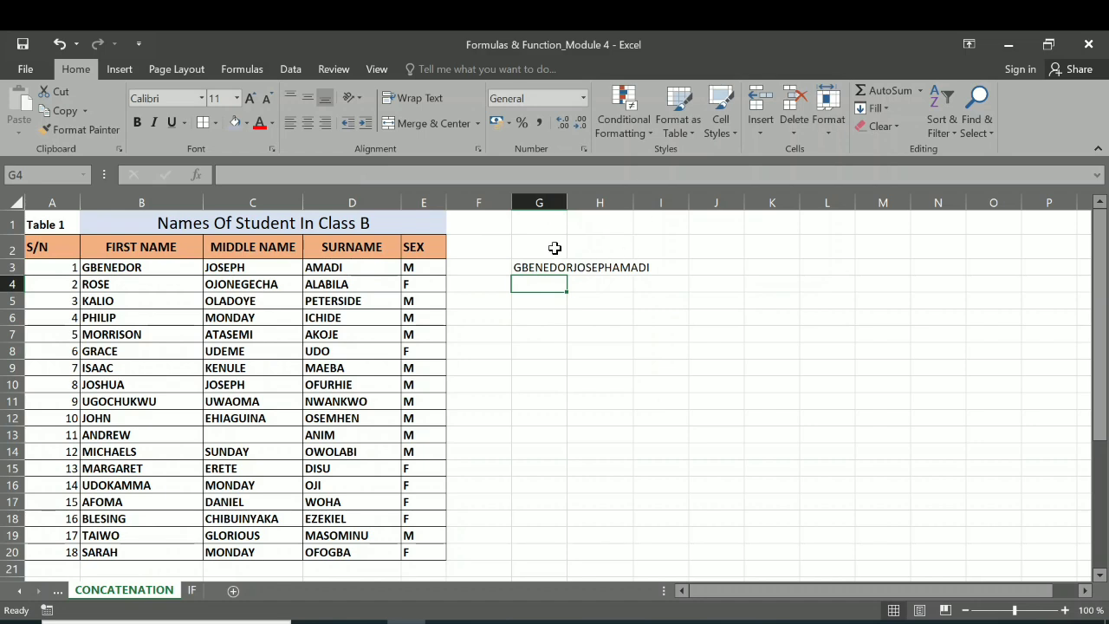
pyautogui.doubleClick(568, 198)
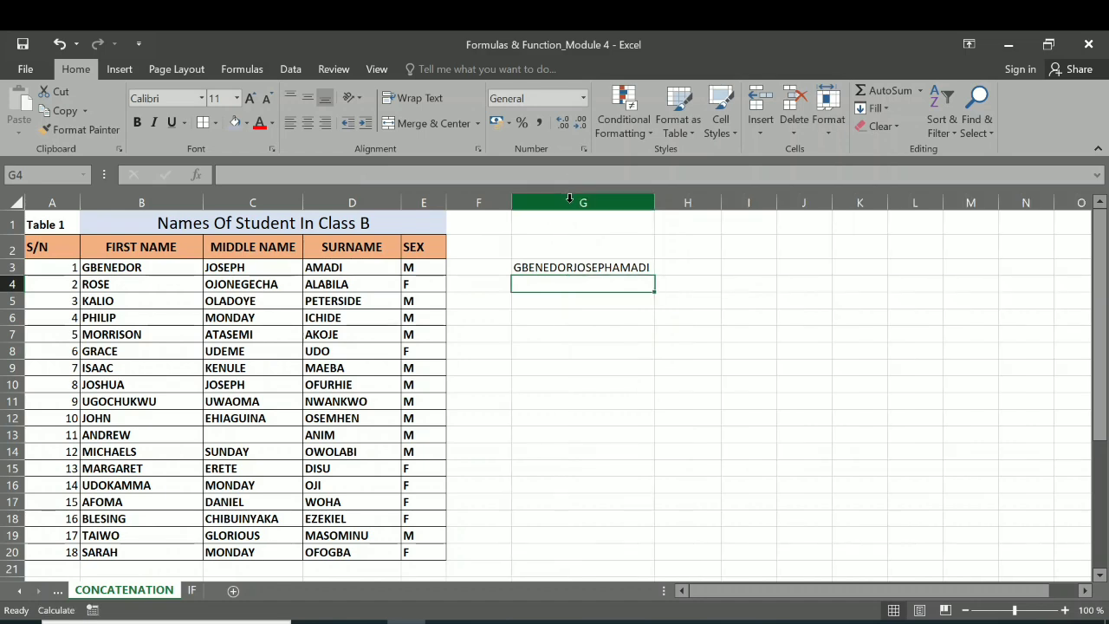
# Edit the formula in G3 to =CONCATENATE(B3," ",C3," ",D3) so that spaces separate the names.
pyautogui.click(585, 268)
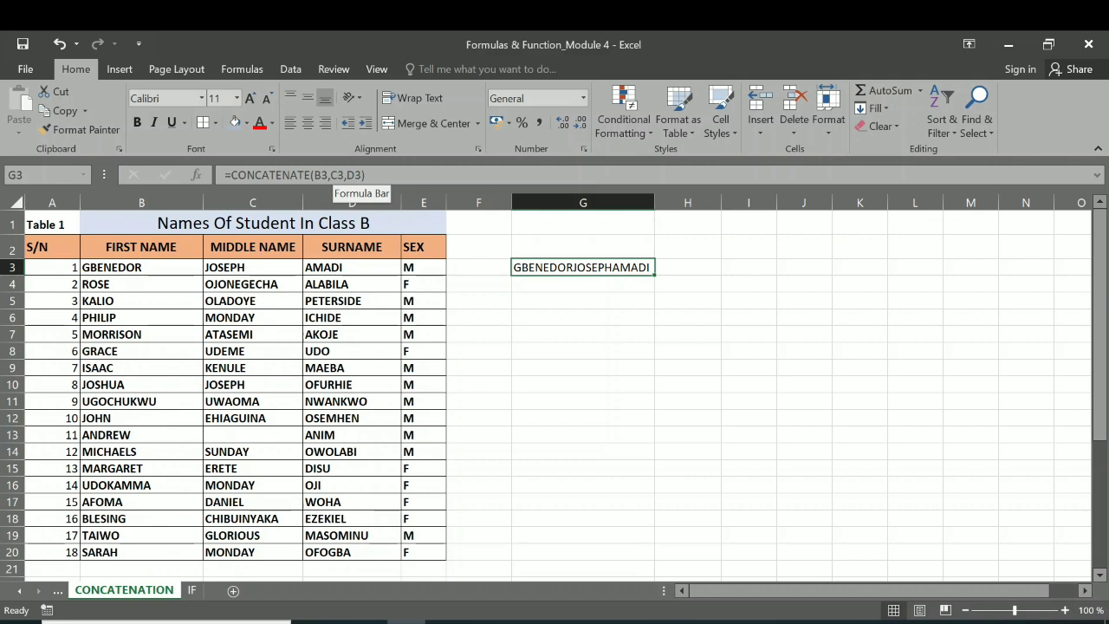
pyautogui.click(348, 175)
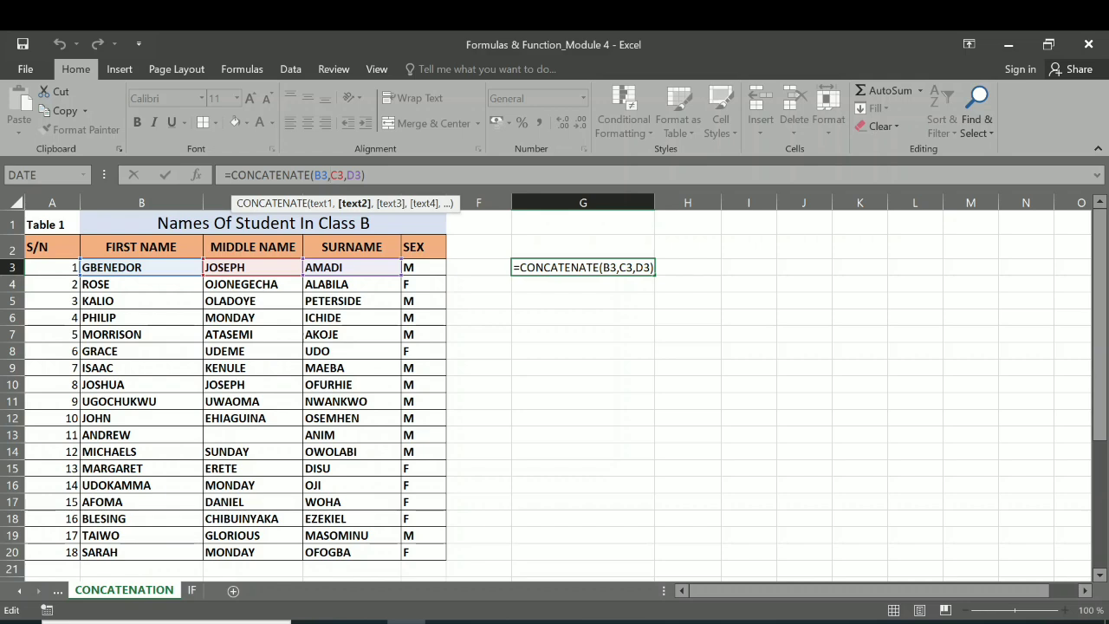
pyautogui.write('""')
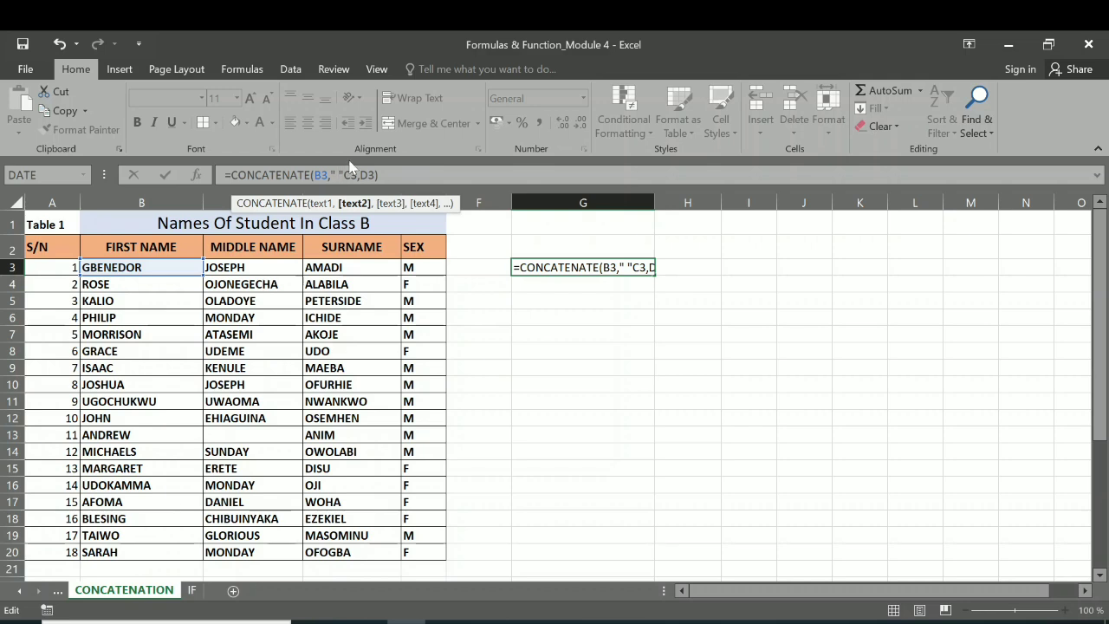
pyautogui.write(' ,')
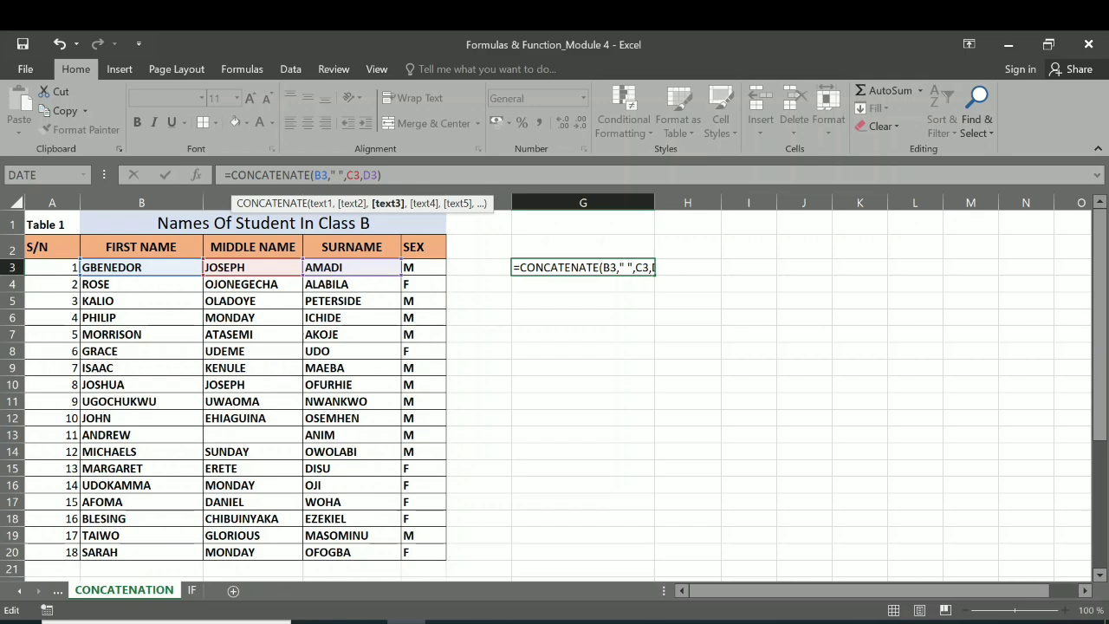
pyautogui.click(362, 175)
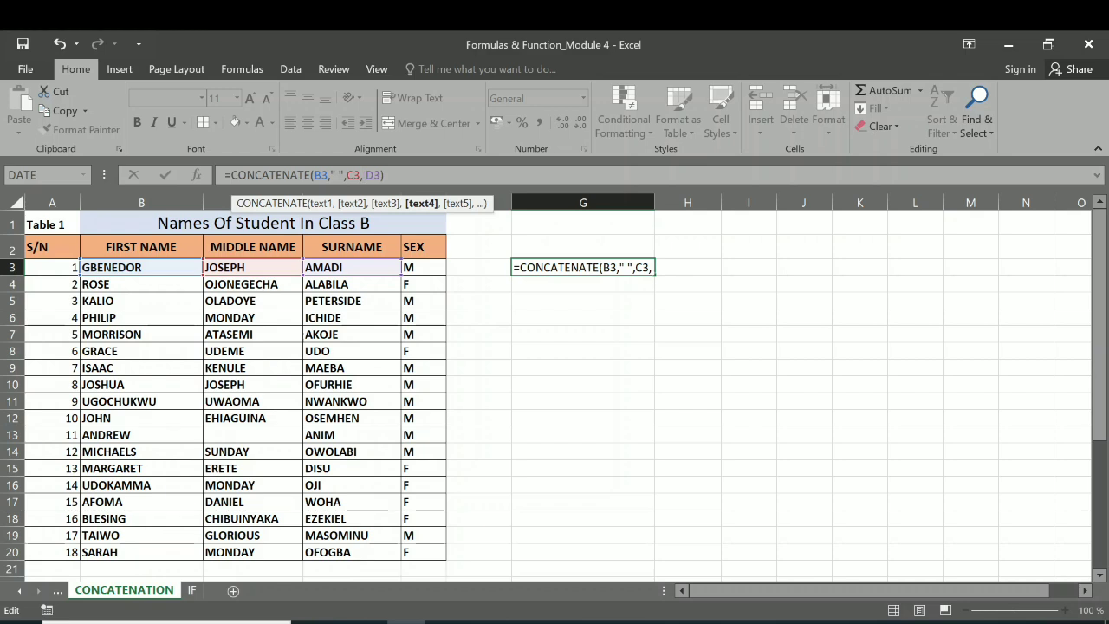
pyautogui.press('BackSpace')
pyautogui.write('""')
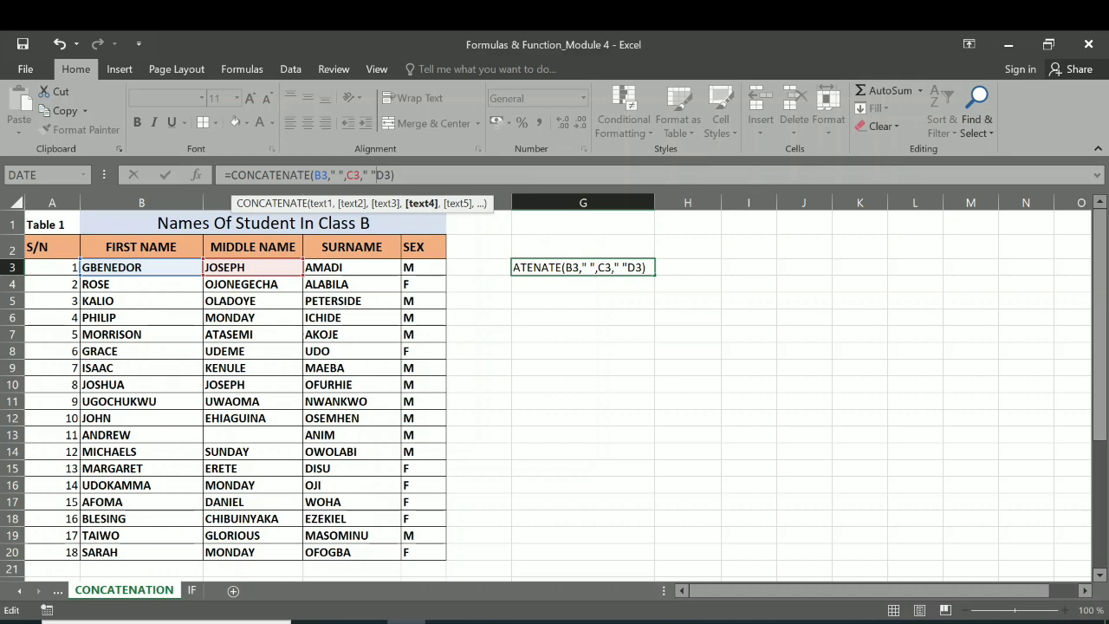
pyautogui.write(' ,')
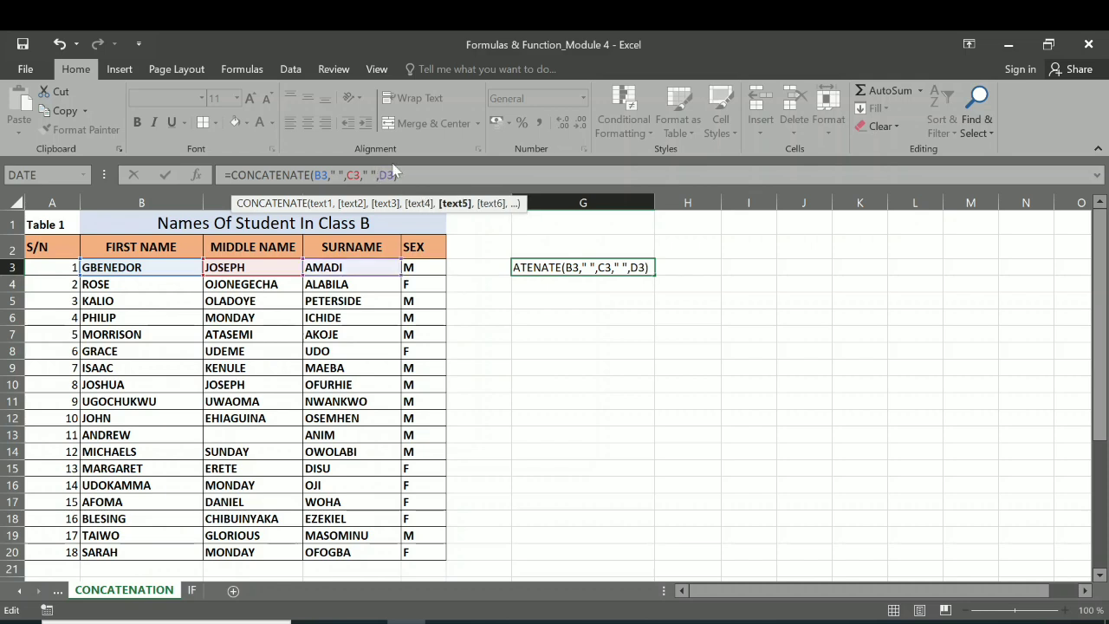
pyautogui.press('Return')
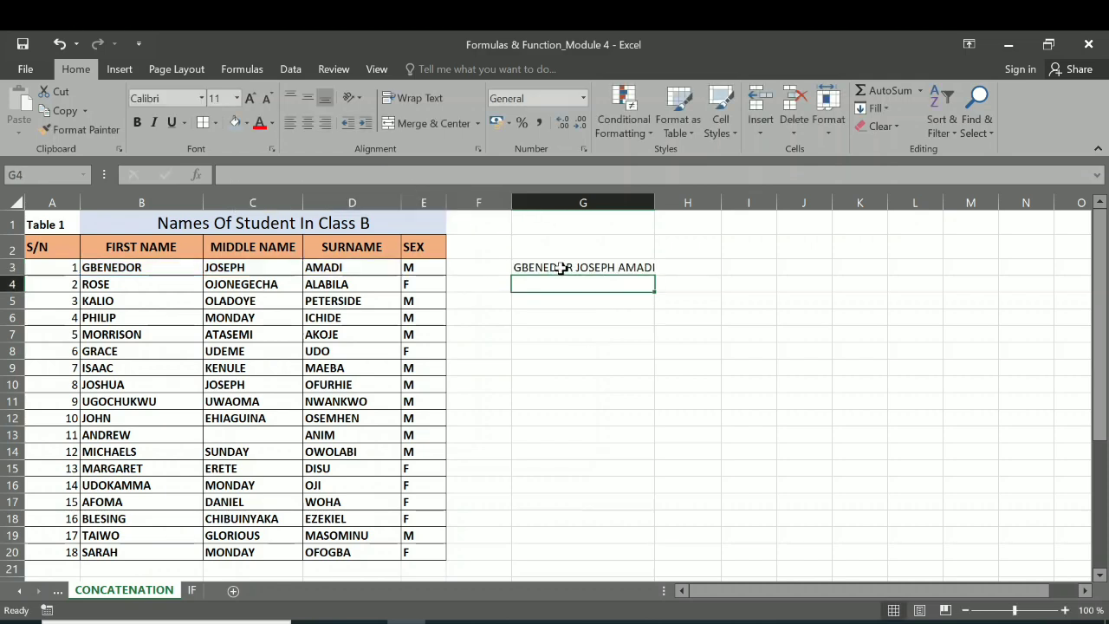
# Fill the G3 formula down to G20 for all the students and auto-fit column G to the full names.
pyautogui.click(571, 266)
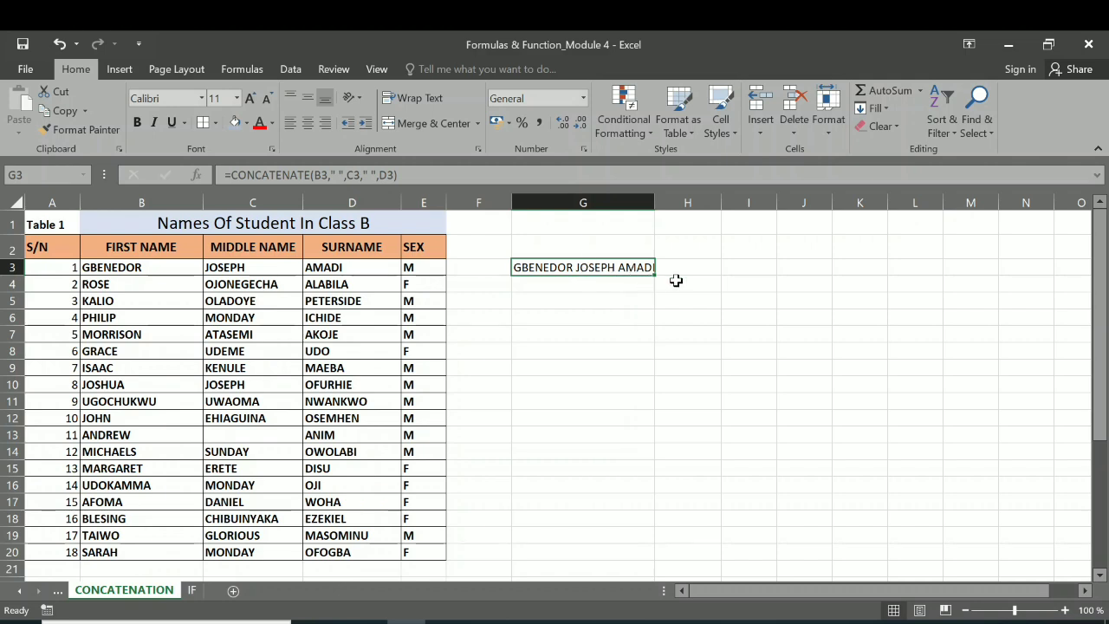
pyautogui.moveTo(654, 273); pyautogui.dragTo(639, 554)
pyautogui.click(655, 192)
pyautogui.doubleClick(654, 191)
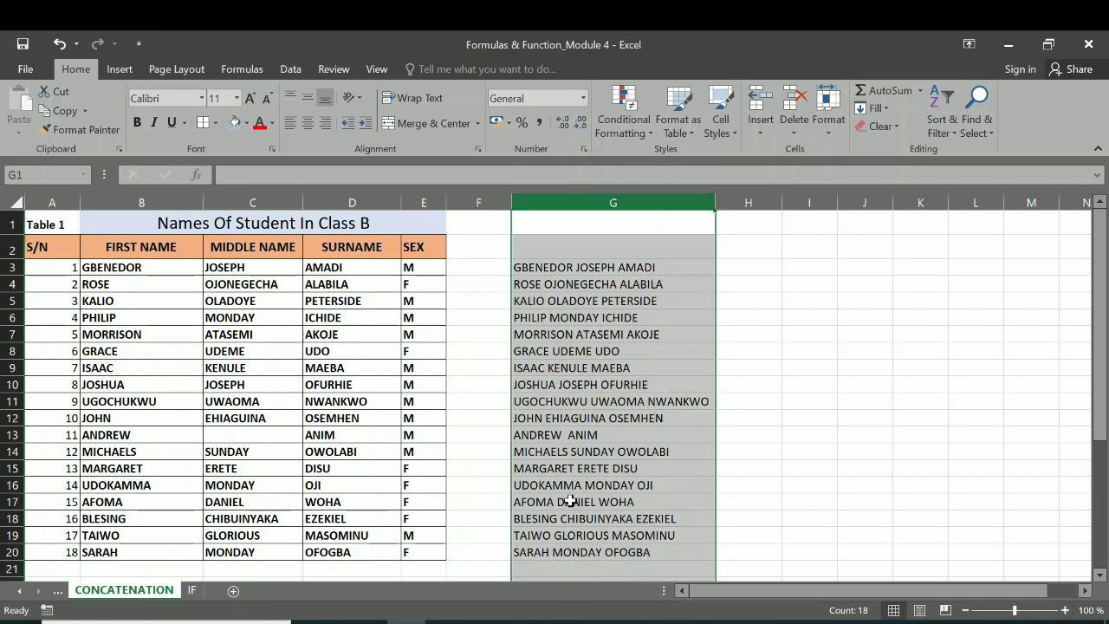
# Check the copied formula in G4 and the filled names, review Problem 4 in the Word document, and return to the Excel workbook.
pyautogui.click(612, 284)
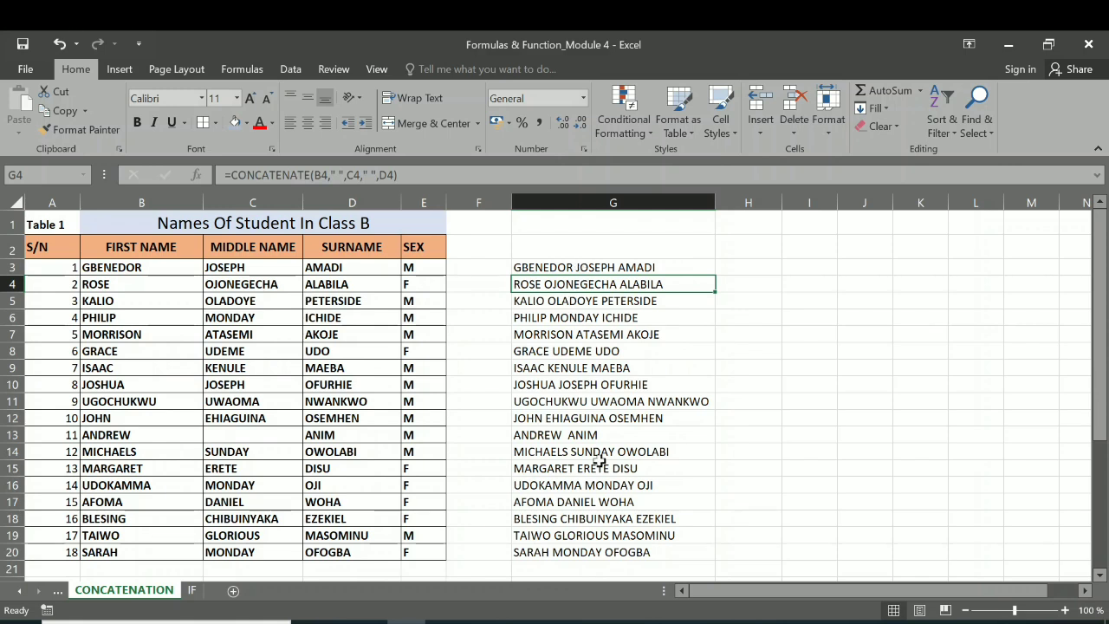
pyautogui.scroll(-2, 614, 430)
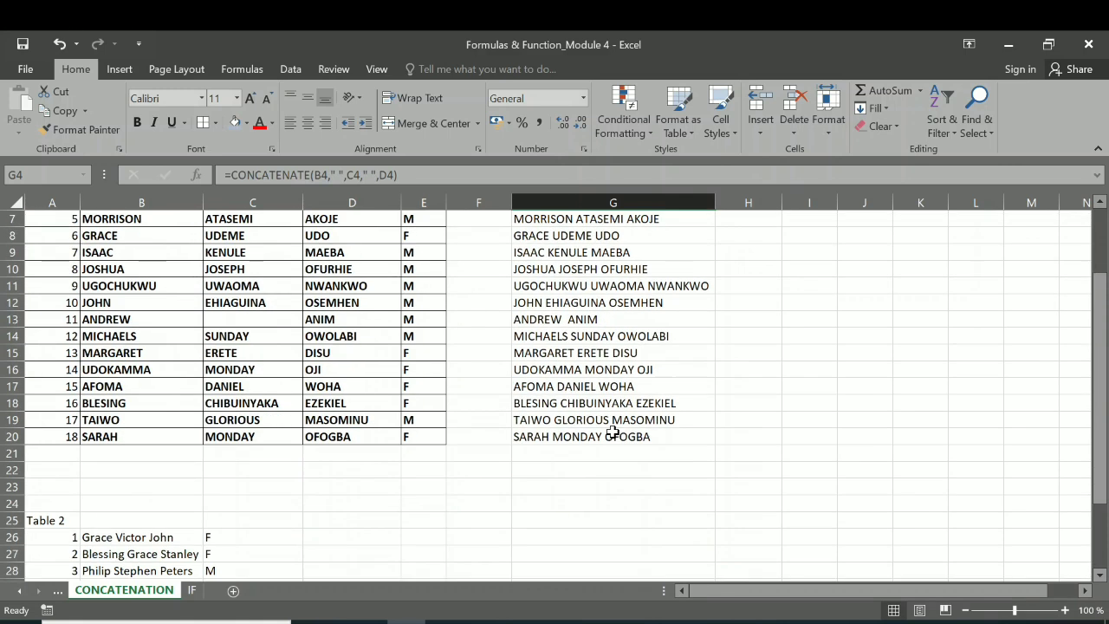
pyautogui.scroll(2, 612, 431)
pyautogui.scroll(-1, 613, 431)
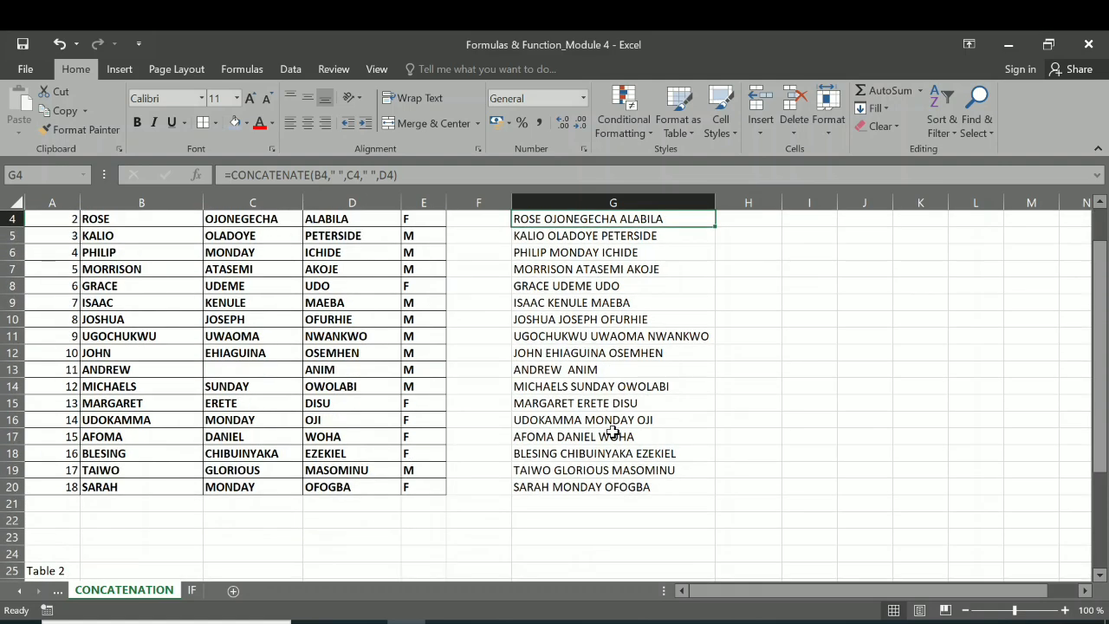
pyautogui.scroll(1, 612, 431)
pyautogui.click(640, 621)
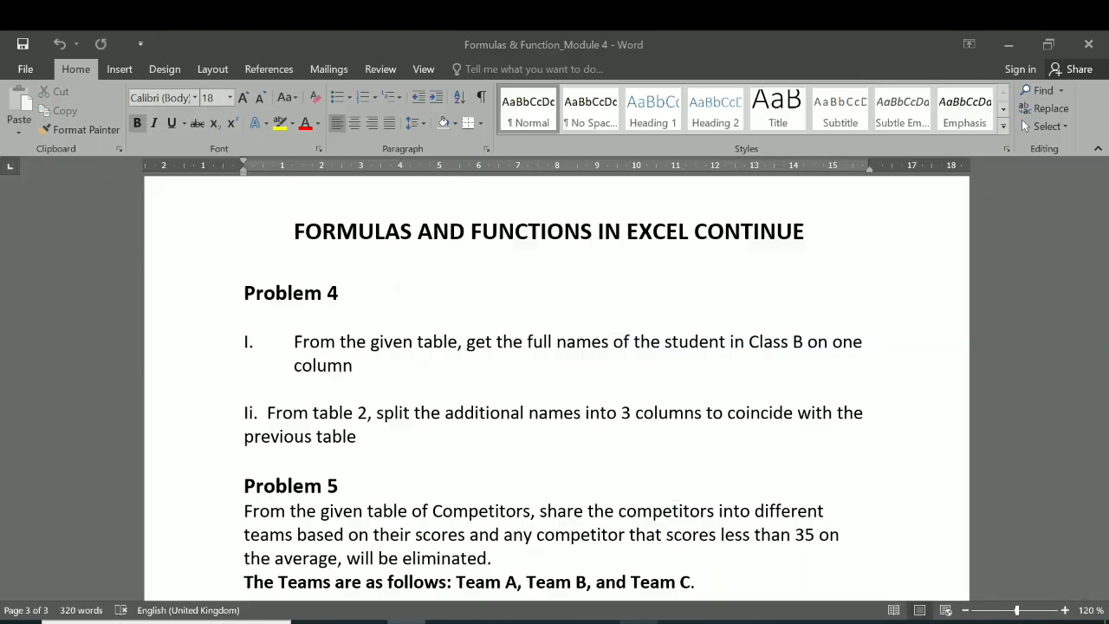
pyautogui.scroll(-5, 534, 491)
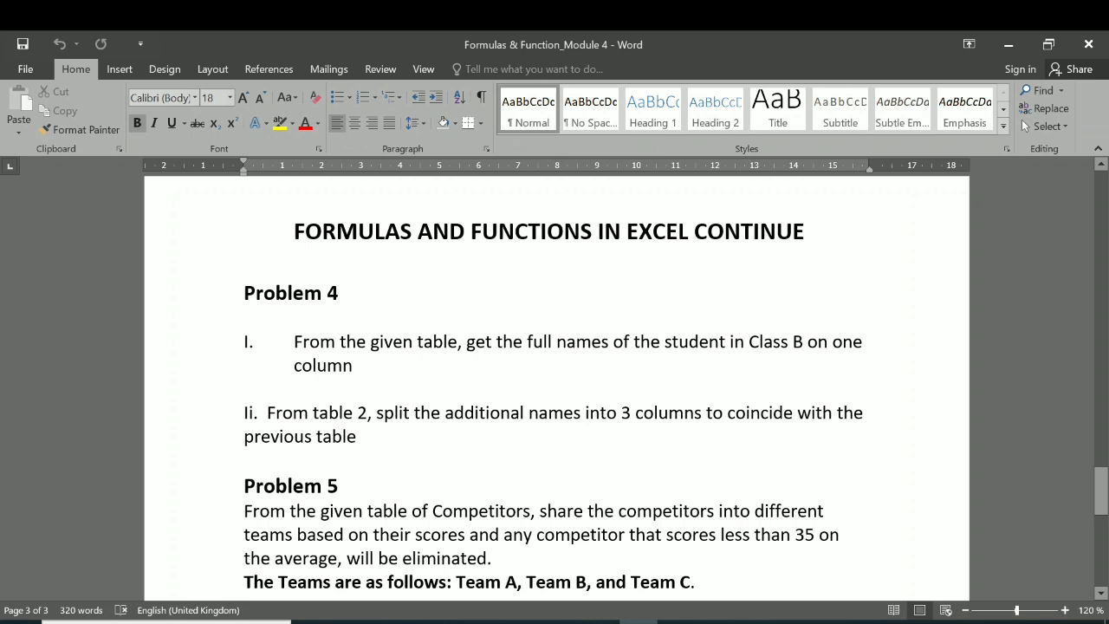
pyautogui.click(597, 621)
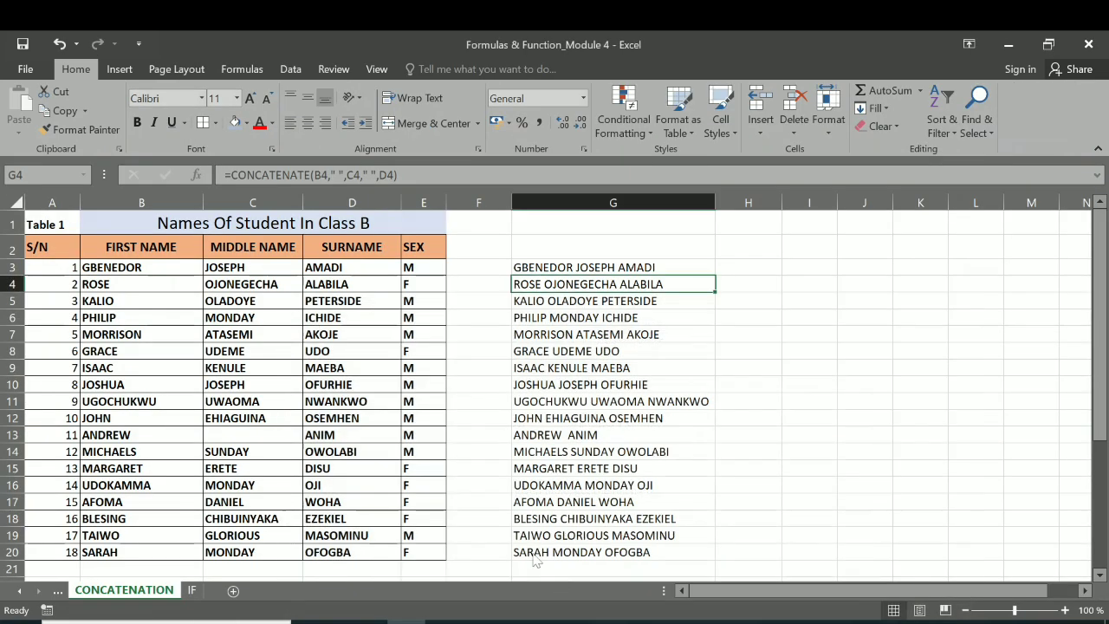
# Move the sex values of Table 2 from C26:C29 to E26:E29 to free the columns beside the names.
pyautogui.scroll(-2, 421, 409)
pyautogui.scroll(-1, 231, 527)
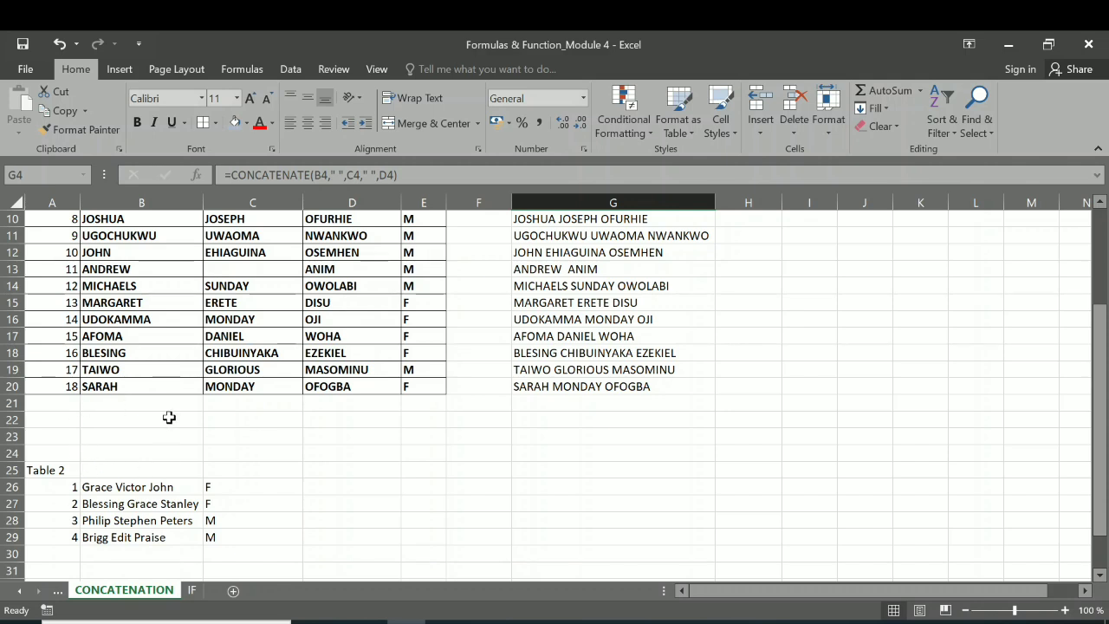
pyautogui.scroll(2, 169, 418)
pyautogui.scroll(-2, 126, 421)
pyautogui.moveTo(216, 490); pyautogui.dragTo(228, 537)
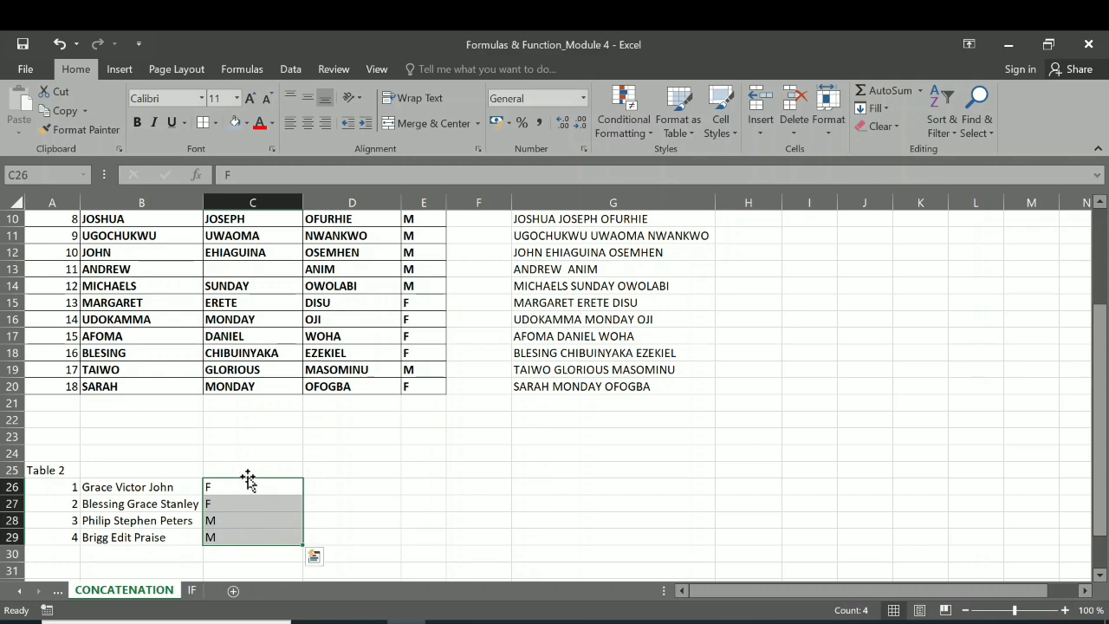
pyautogui.moveTo(248, 479); pyautogui.dragTo(432, 492)
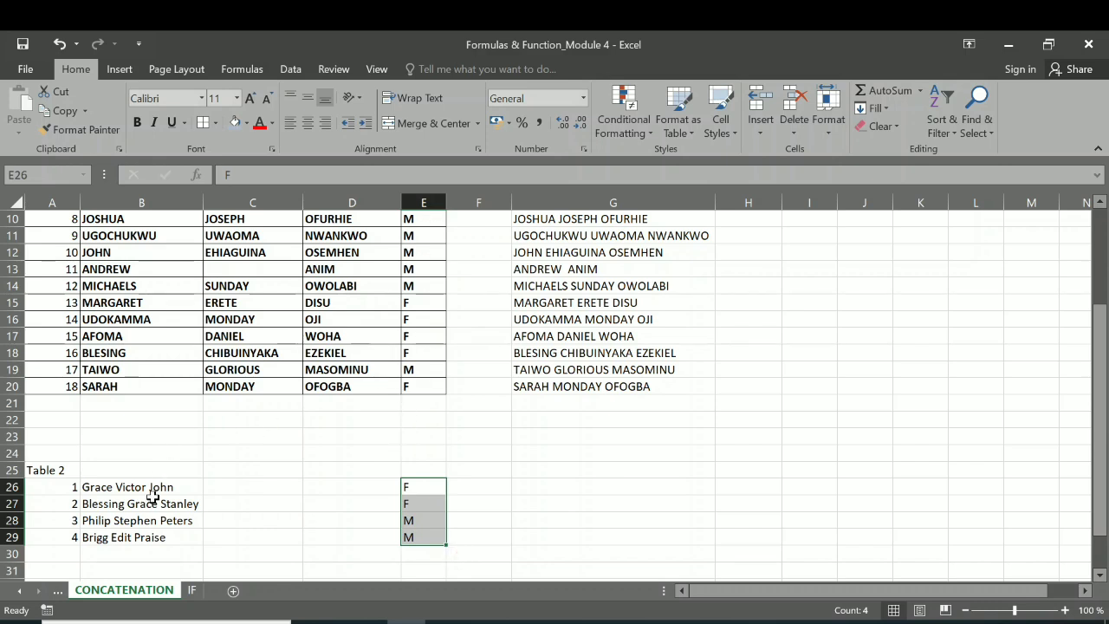
# Start Text to Columns on the Table 2 full names in B26:B29 as delimited data and proceed to the delimiter settings.
pyautogui.moveTo(152, 488); pyautogui.dragTo(164, 537)
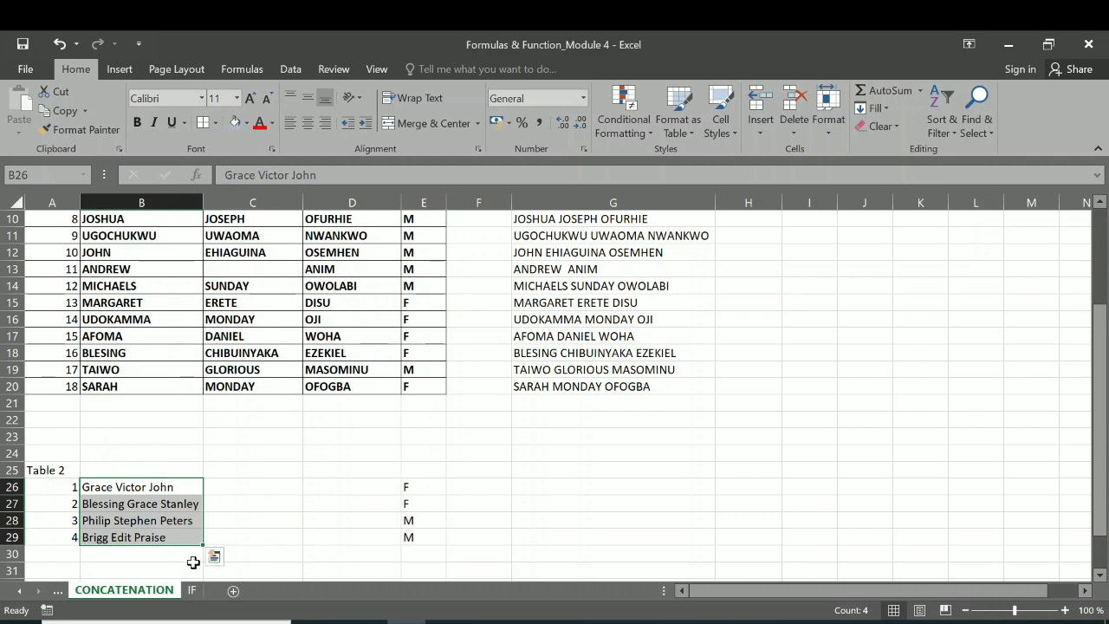
pyautogui.click(289, 69)
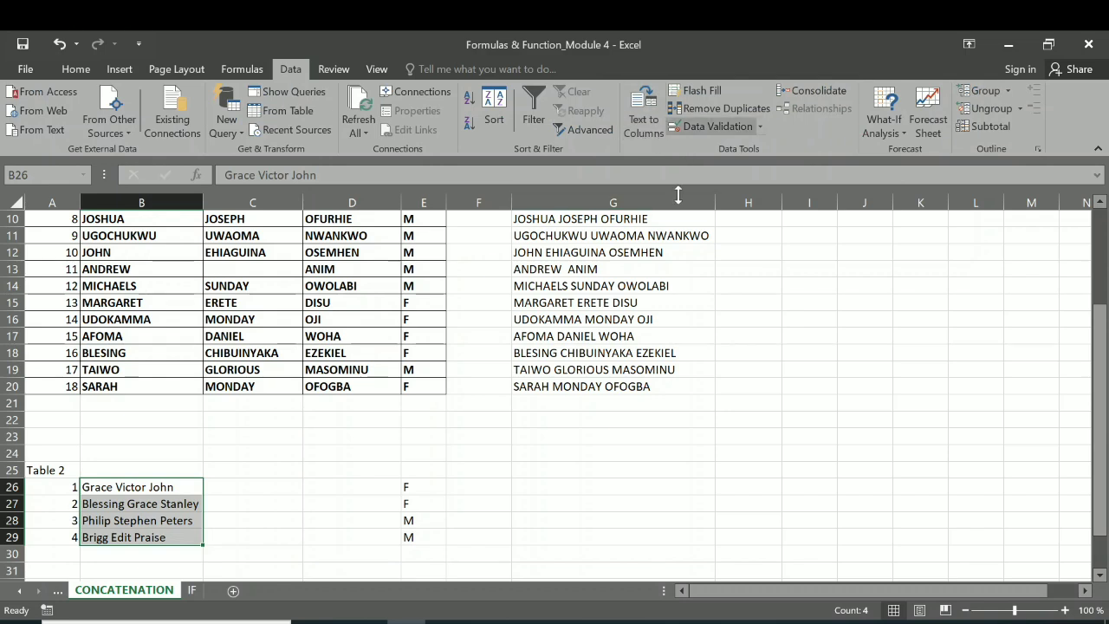
pyautogui.click(643, 128)
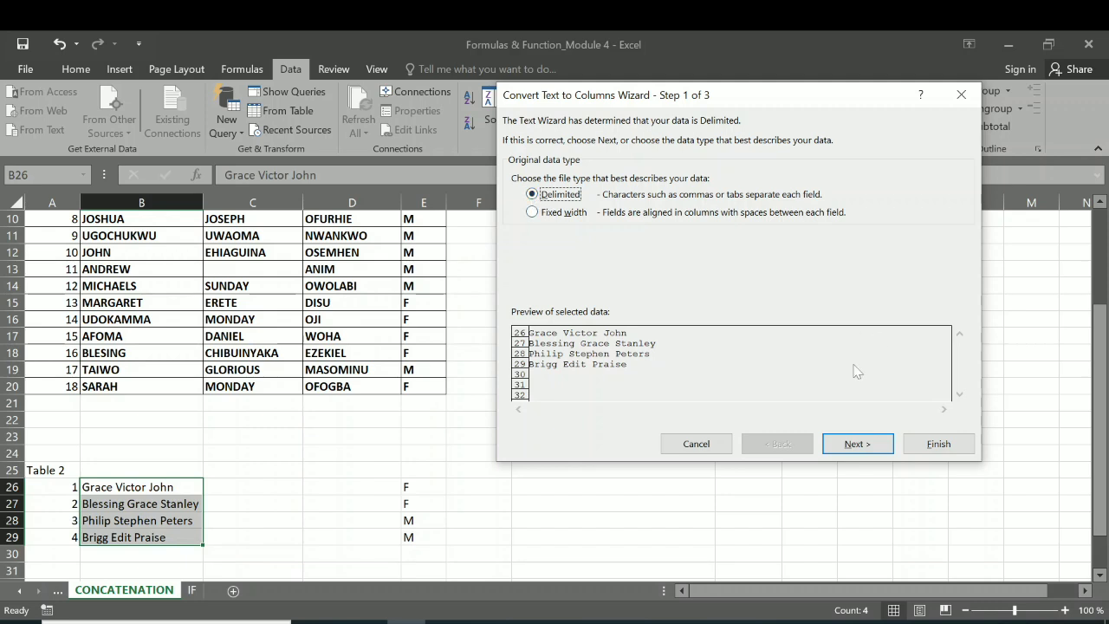
pyautogui.click(857, 444)
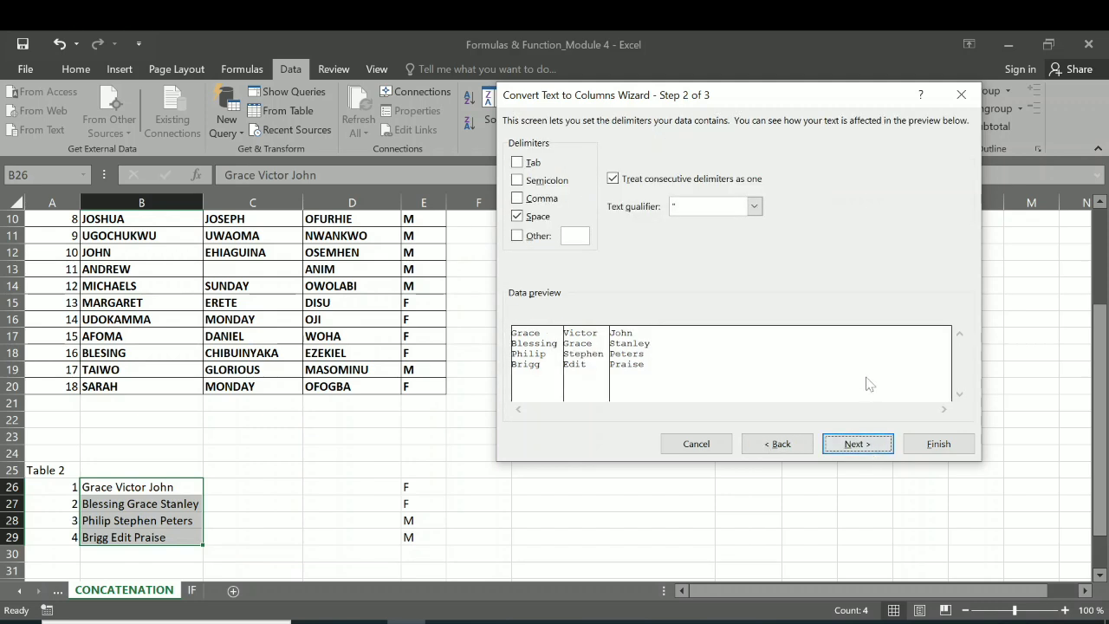
pyautogui.click(517, 163)
pyautogui.click(517, 180)
pyautogui.click(517, 198)
pyautogui.click(517, 217)
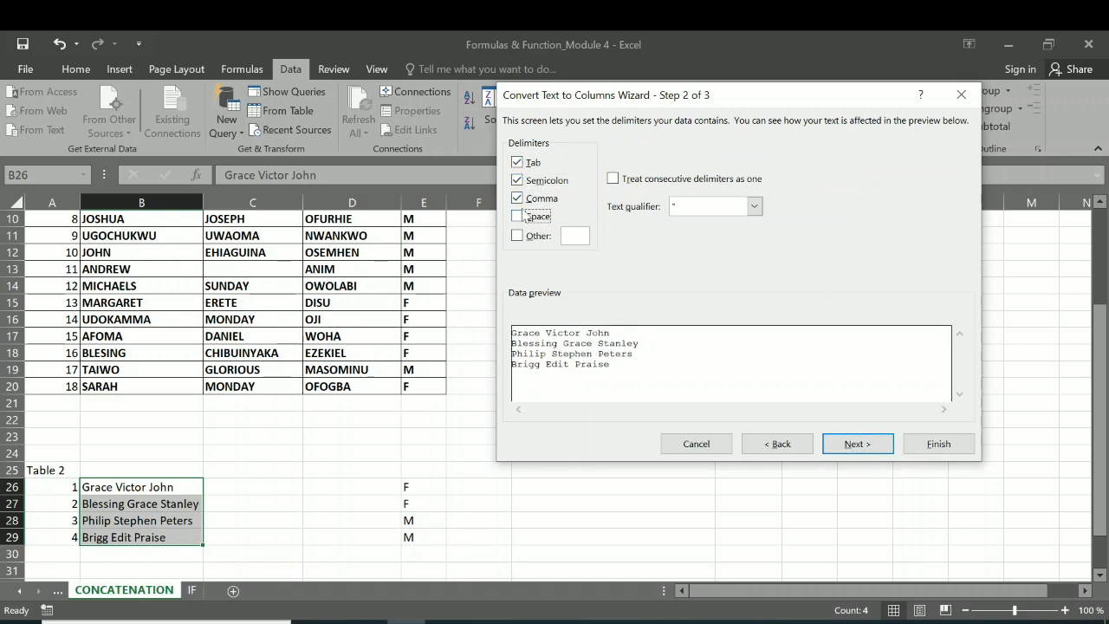
pyautogui.click(518, 217)
pyautogui.click(517, 198)
pyautogui.click(517, 180)
pyautogui.click(517, 163)
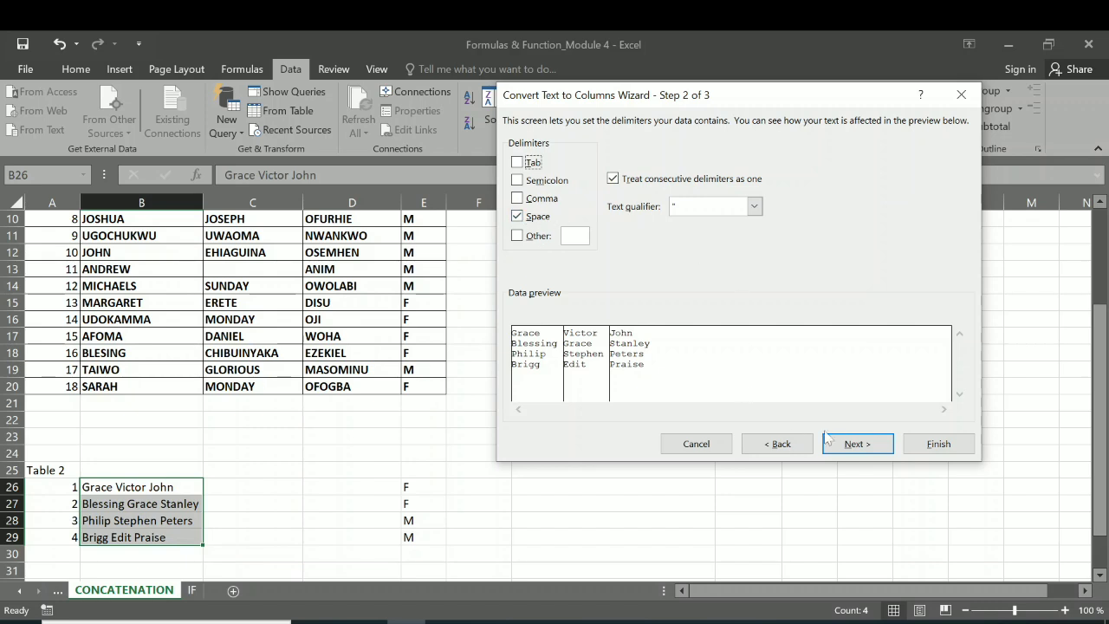
# Complete the space-delimited split of the Table 2 names with General column format and destination $B$26.
pyautogui.click(857, 446)
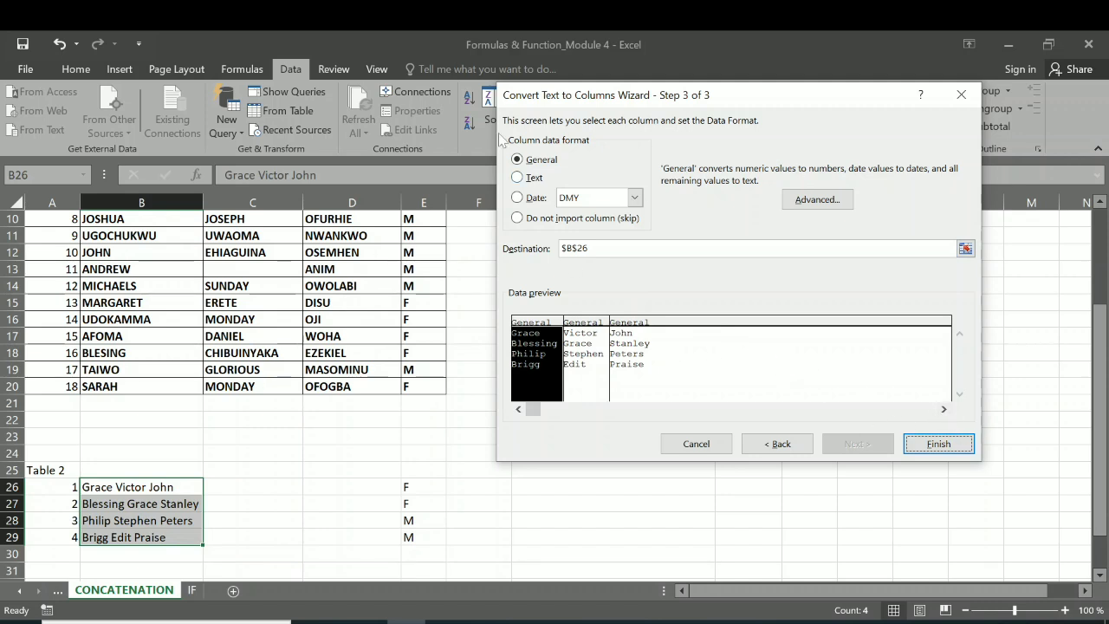
pyautogui.click(938, 444)
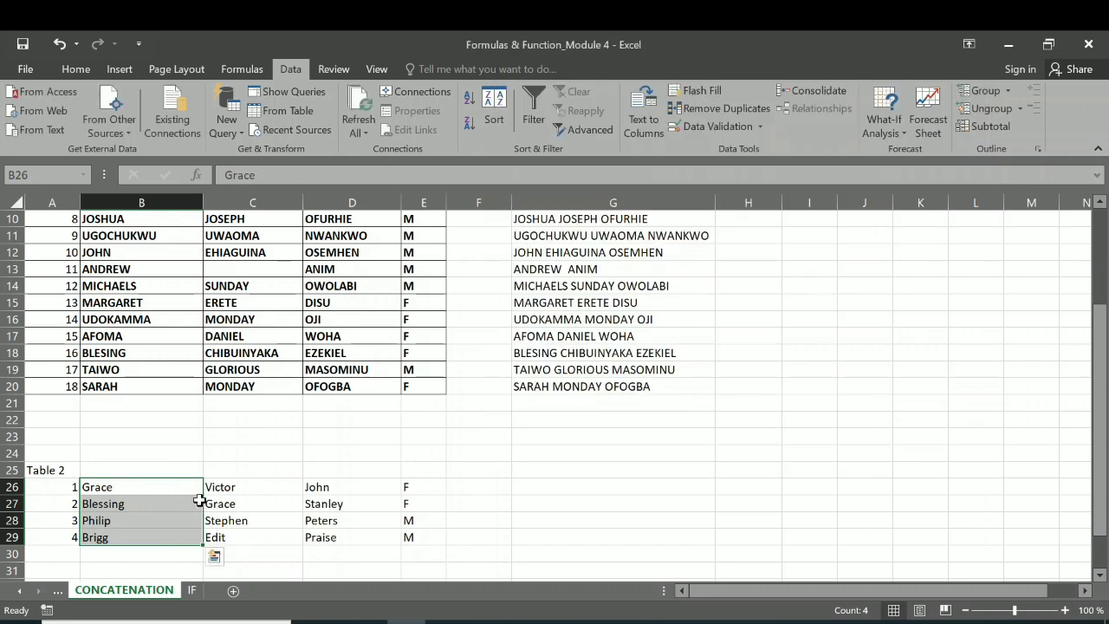
# Move the split Table 2 records from B26:E29 to B21:E24, directly below the main table, and make them bold.
pyautogui.moveTo(95, 486); pyautogui.dragTo(407, 538)
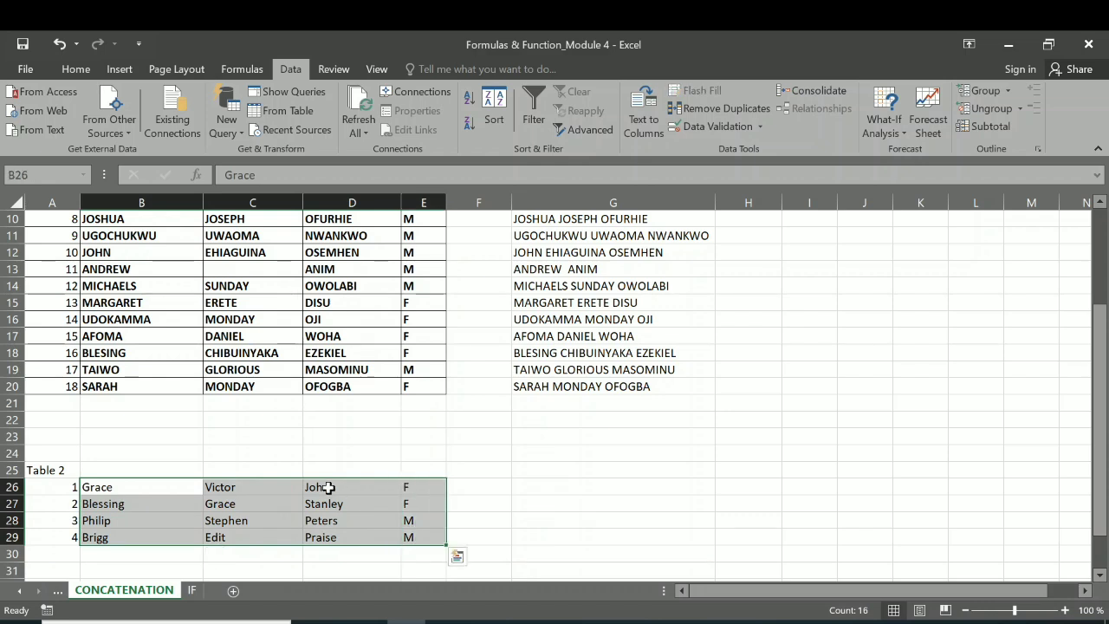
pyautogui.moveTo(325, 480); pyautogui.dragTo(321, 399)
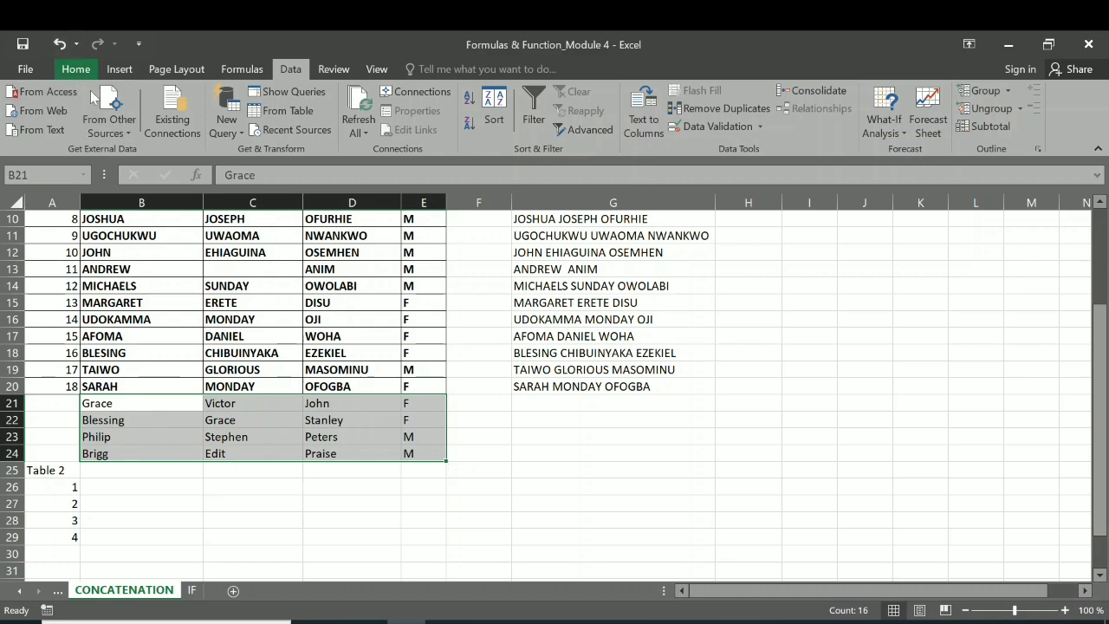
pyautogui.click(75, 69)
pyautogui.click(136, 123)
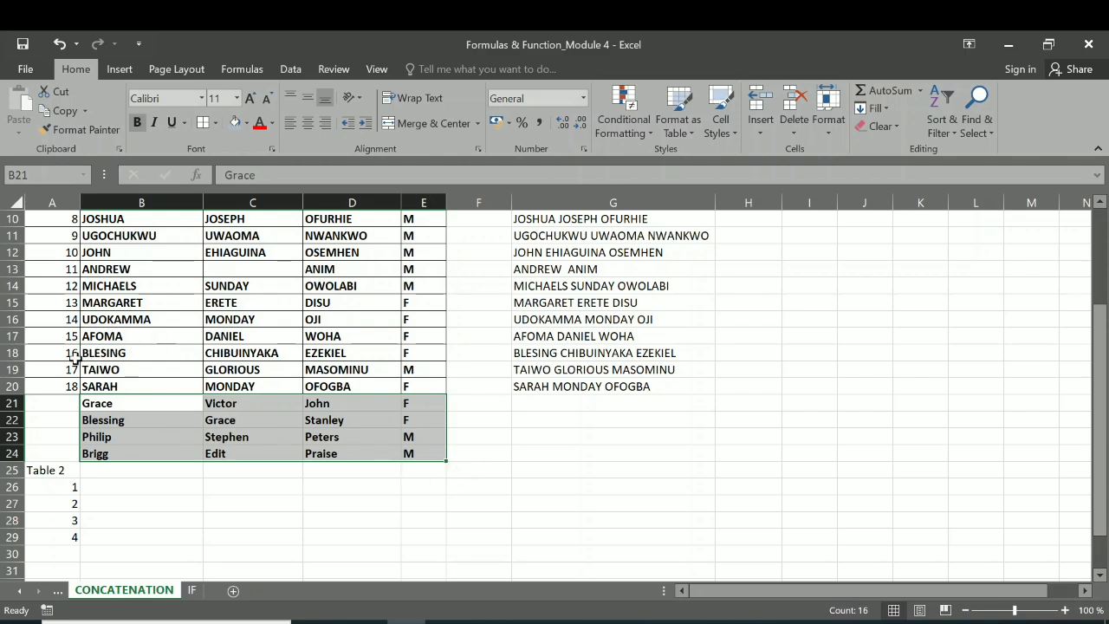
# Continue the main table's serial numbers in column A from 19 to 22, filling down to A24.
pyautogui.click(63, 417)
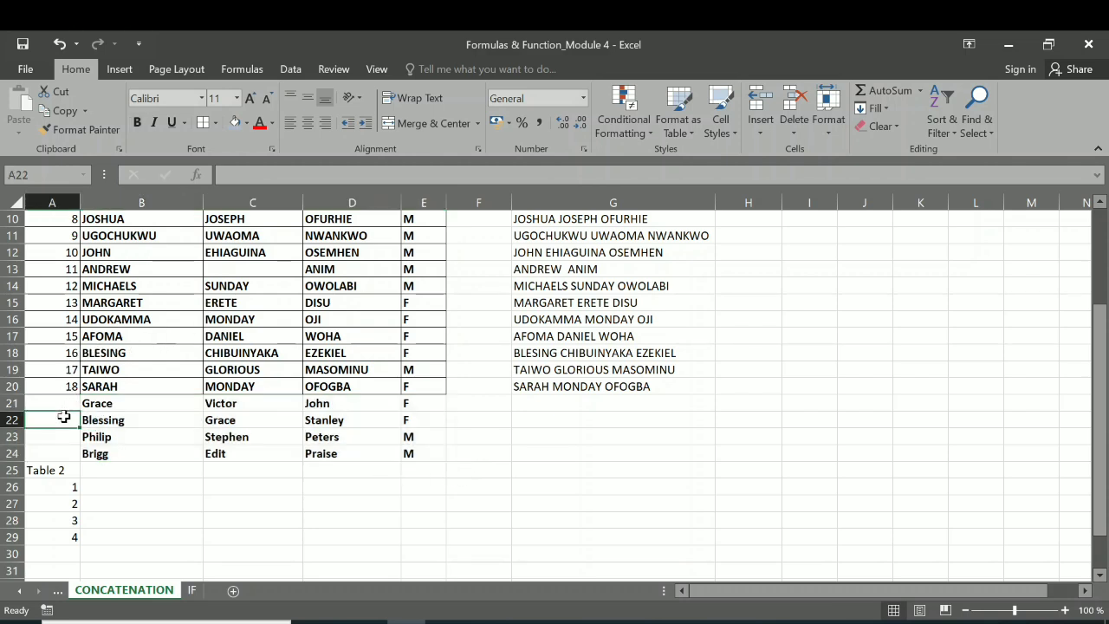
pyautogui.click(102, 406)
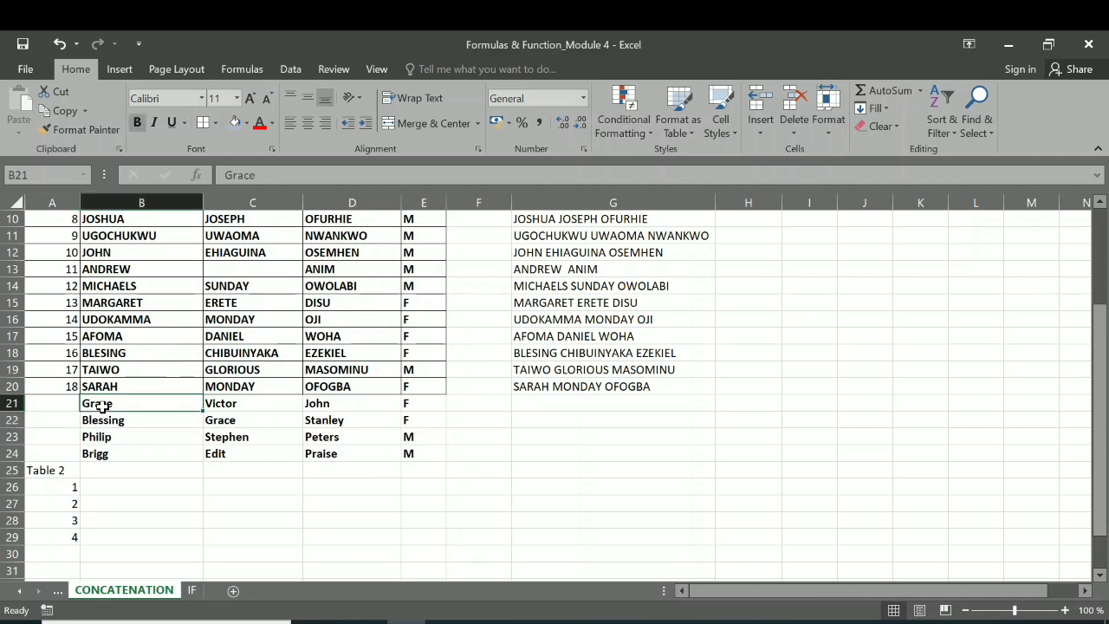
pyautogui.click(111, 370)
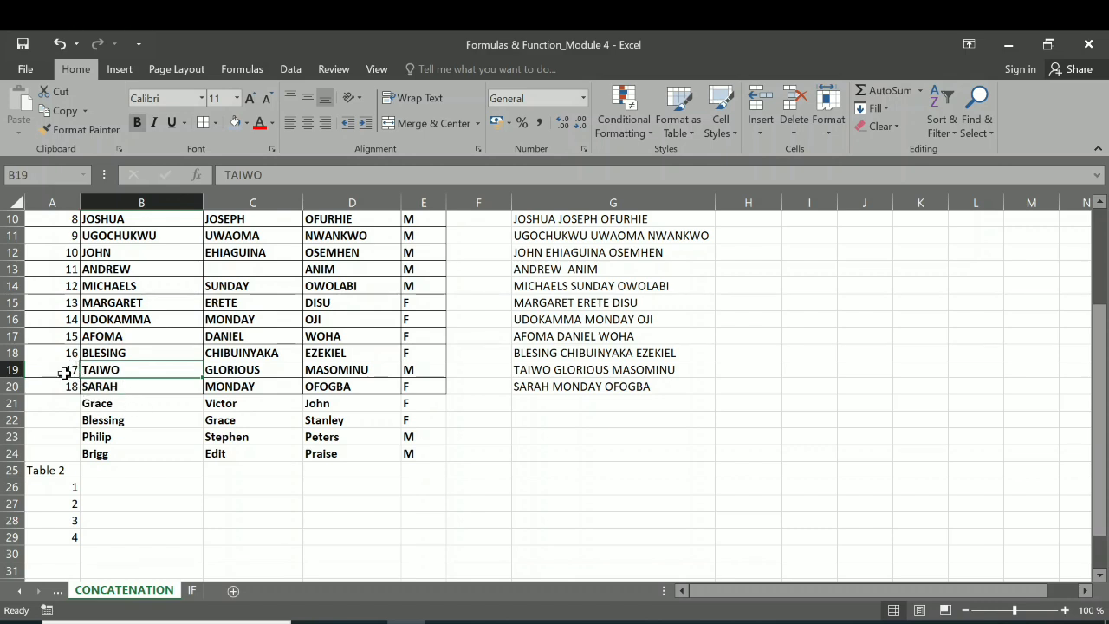
pyautogui.moveTo(67, 353); pyautogui.dragTo(83, 461)
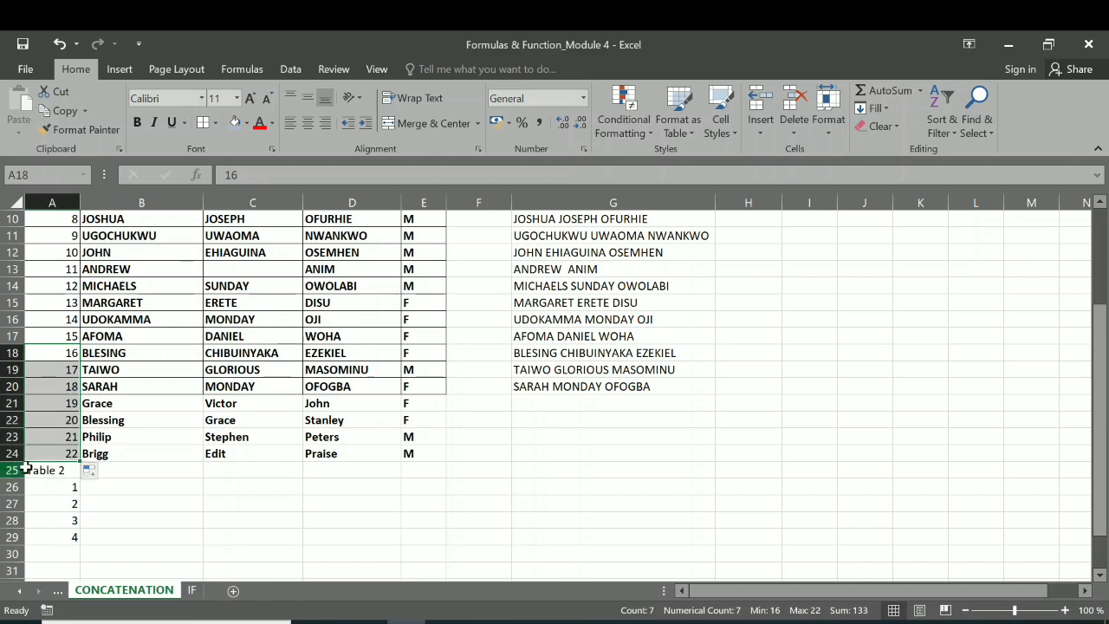
# Clear the leftover Table 2 label and serial numbers from A25:A30.
pyautogui.moveTo(43, 472); pyautogui.dragTo(76, 551)
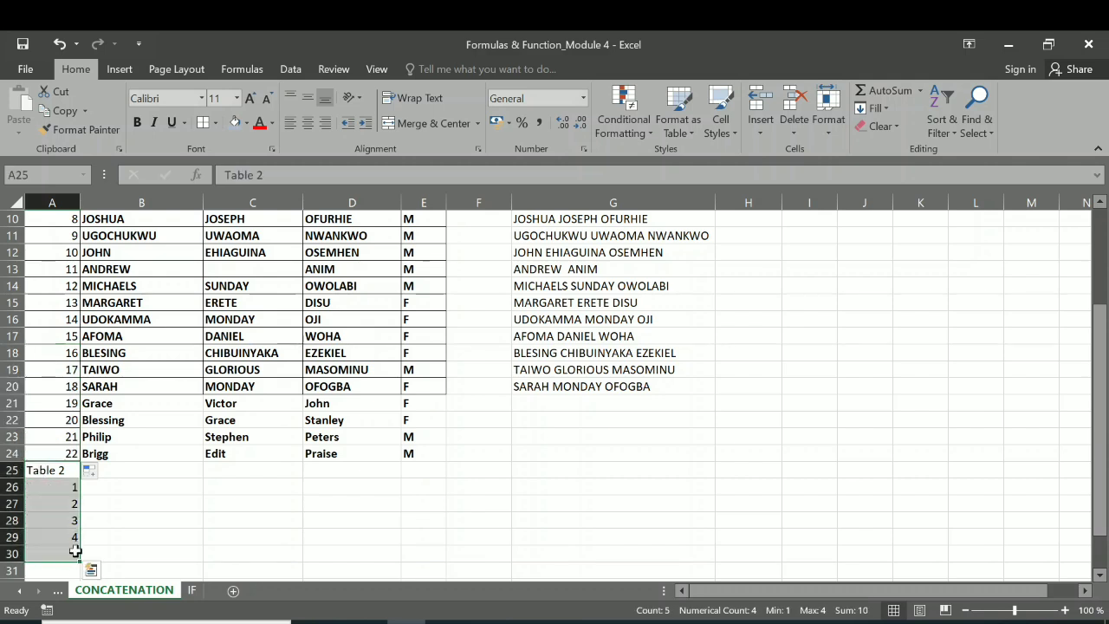
pyautogui.press('Delete')
pyautogui.click(138, 467)
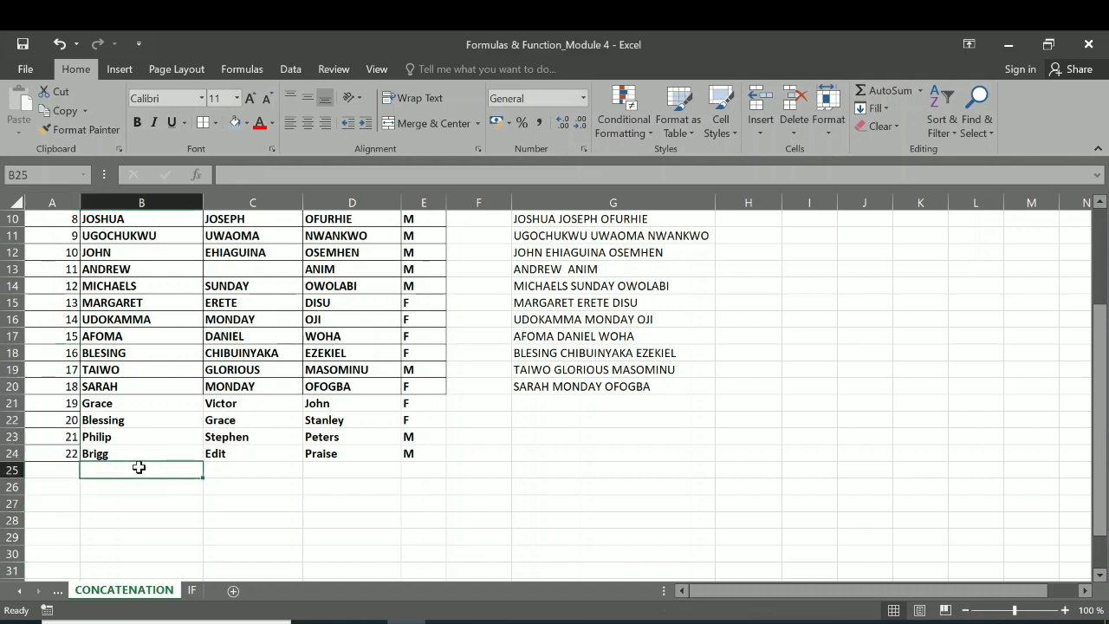
# Apply all borders to the added rows A21:E24 and check them against the rest of the table.
pyautogui.moveTo(72, 404); pyautogui.dragTo(438, 452)
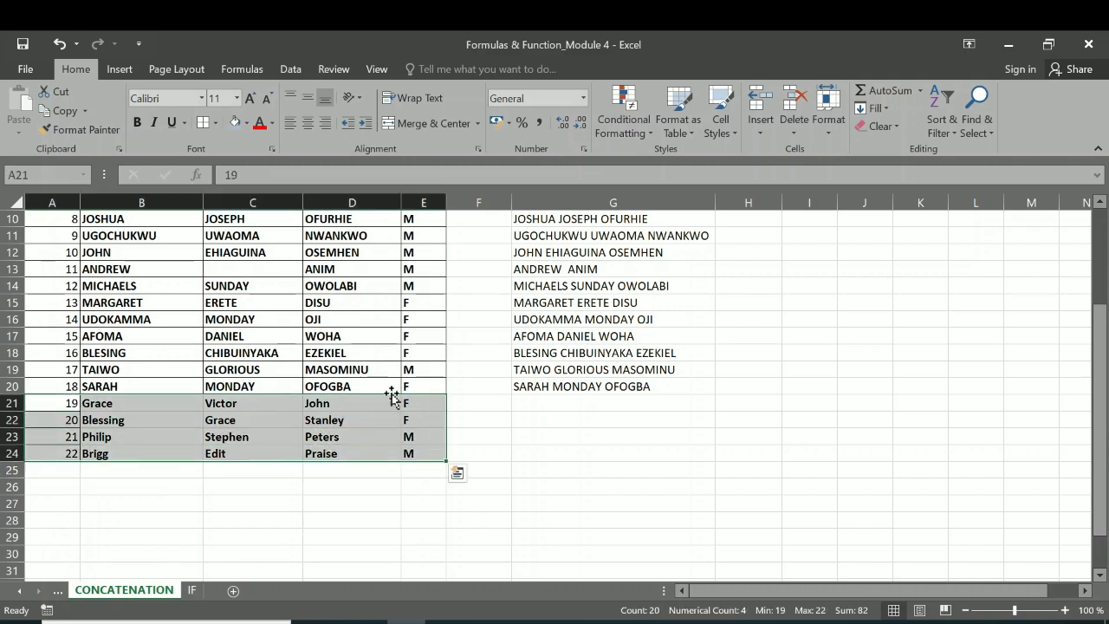
pyautogui.click(209, 123)
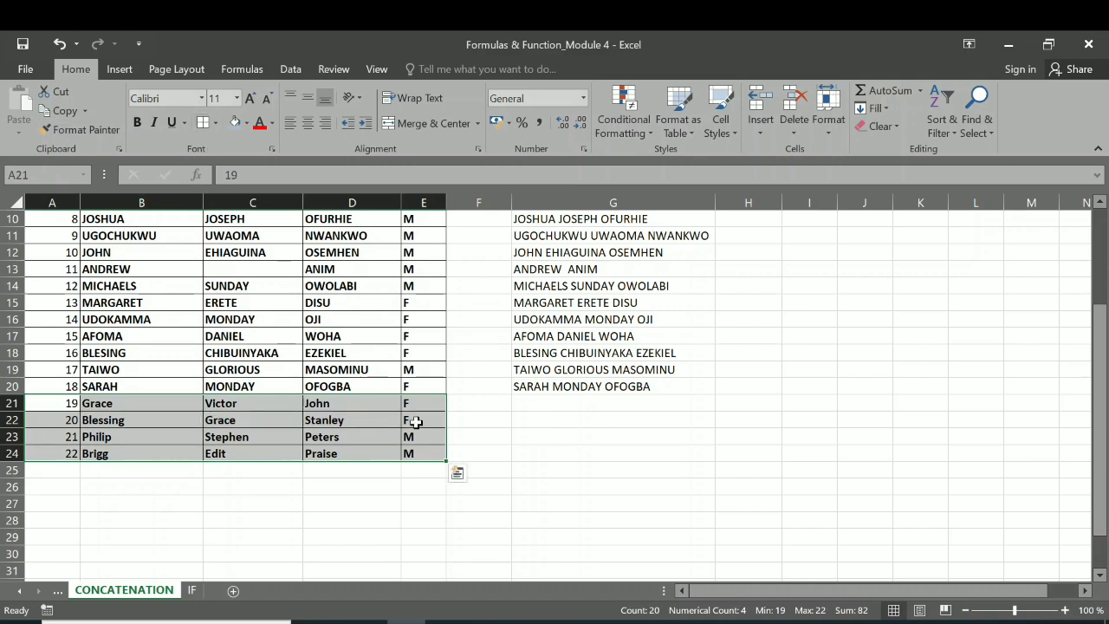
pyautogui.click(215, 124)
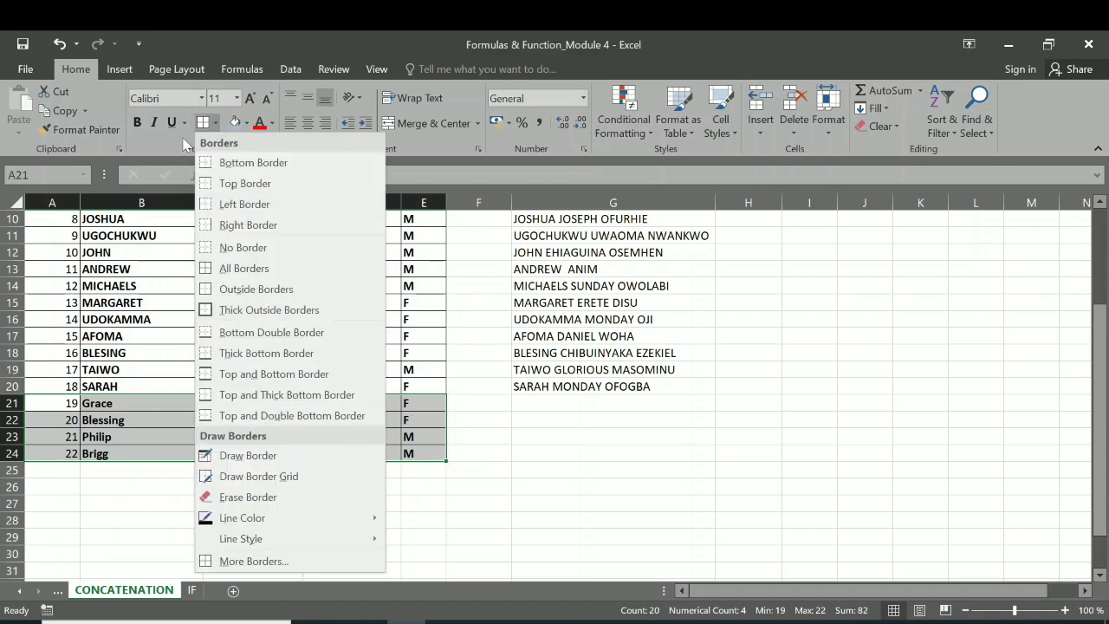
pyautogui.click(204, 122)
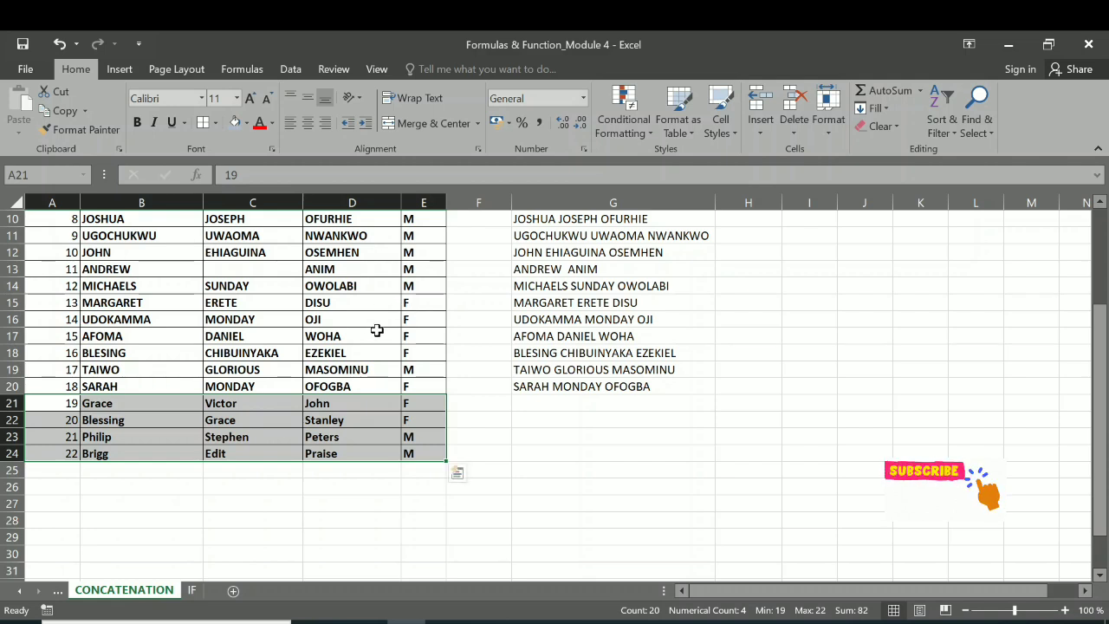
pyautogui.scroll(2, 337, 425)
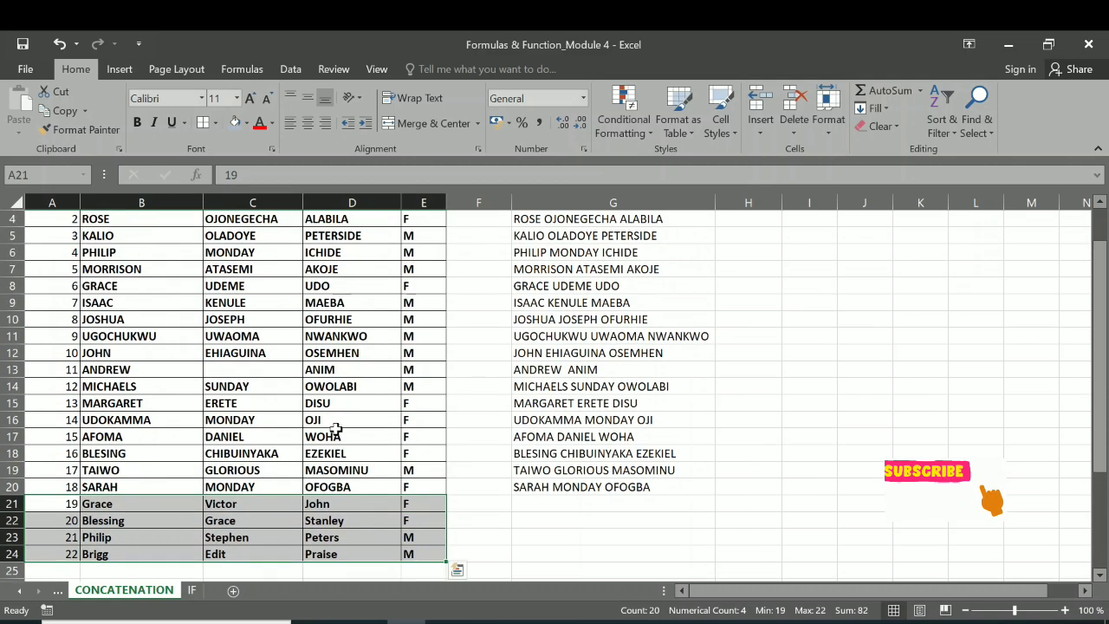
pyautogui.click(642, 540)
pyautogui.scroll(-2, 482, 508)
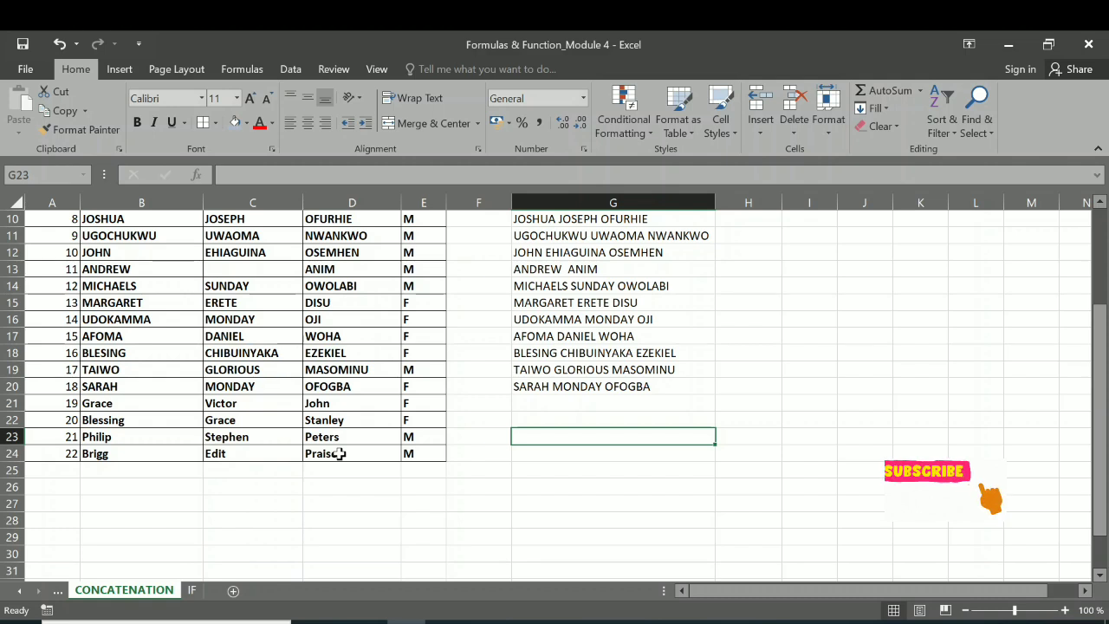
# Enter the sample text ABC in D27 and the number 123 in E27.
pyautogui.click(347, 503)
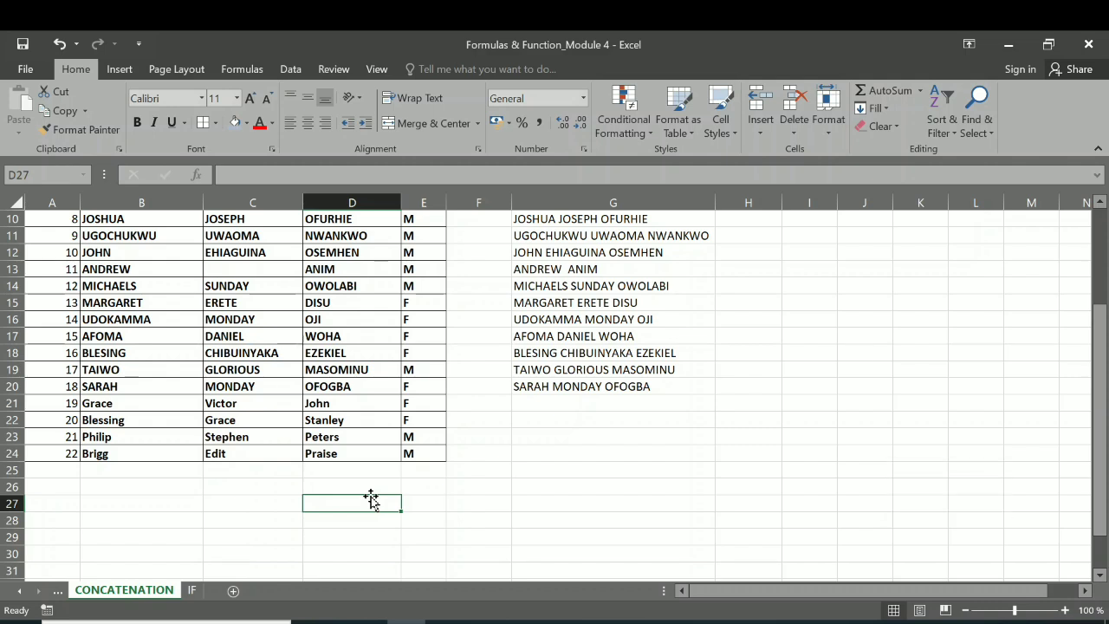
pyautogui.write('A')
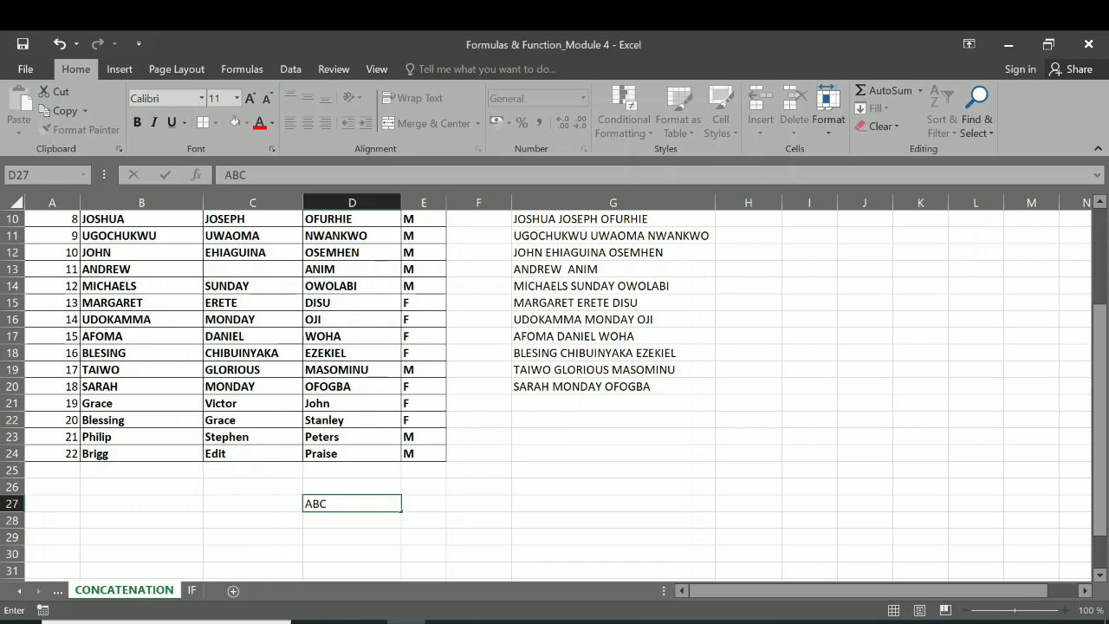
pyautogui.write('BC')
pyautogui.press('Tab')
pyautogui.write('123')
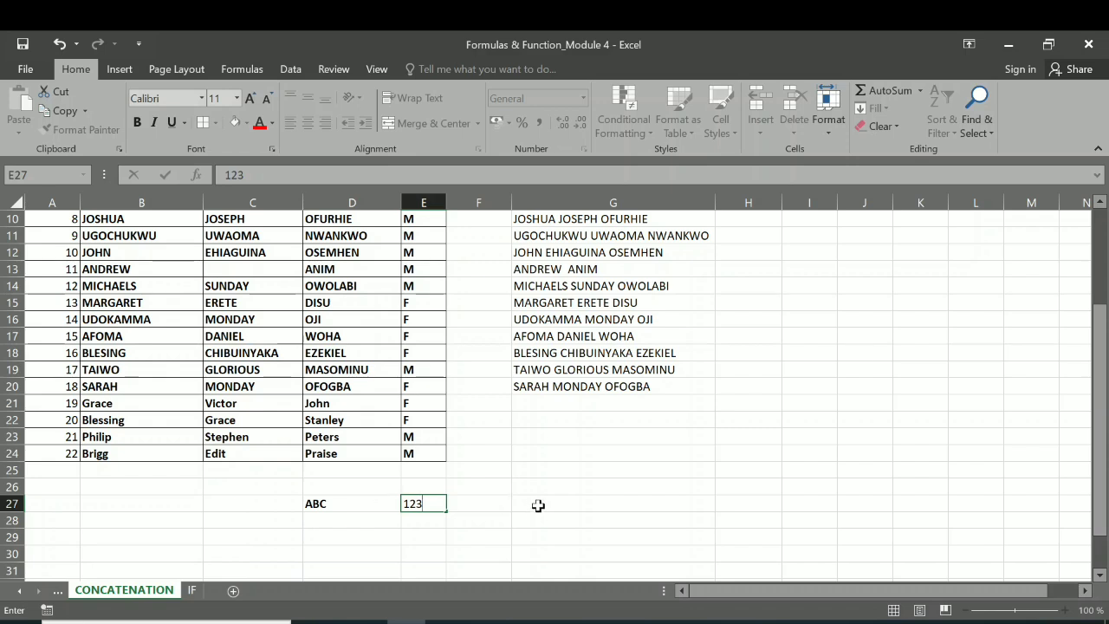
# Join the sample text and number in F27 with the formula =CONCATENATE(D27,E27).
pyautogui.click(493, 499)
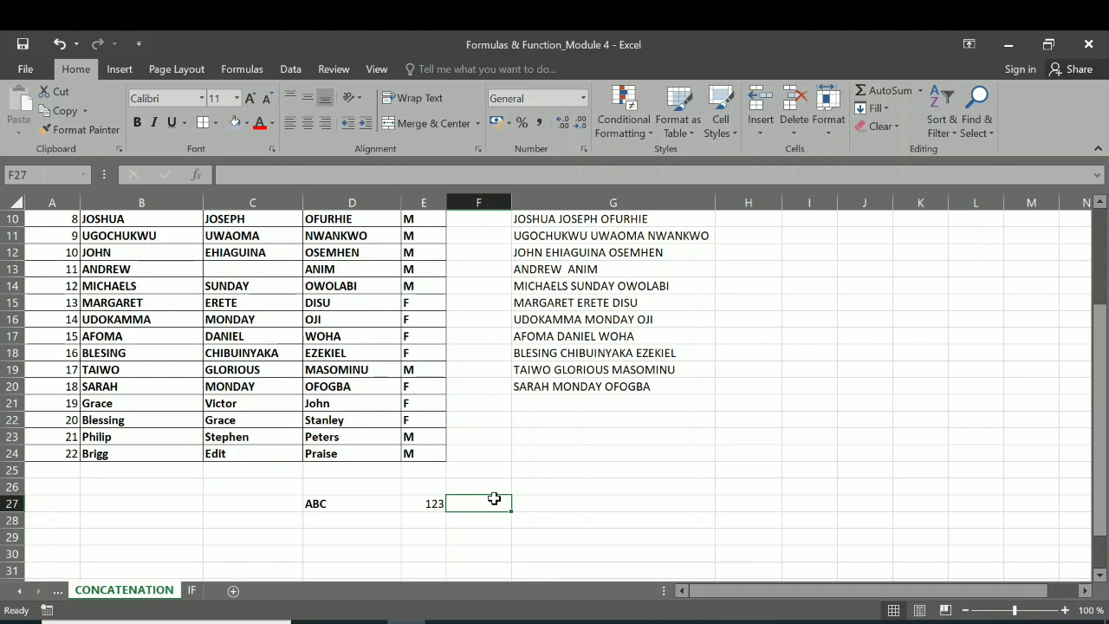
pyautogui.write('=CO')
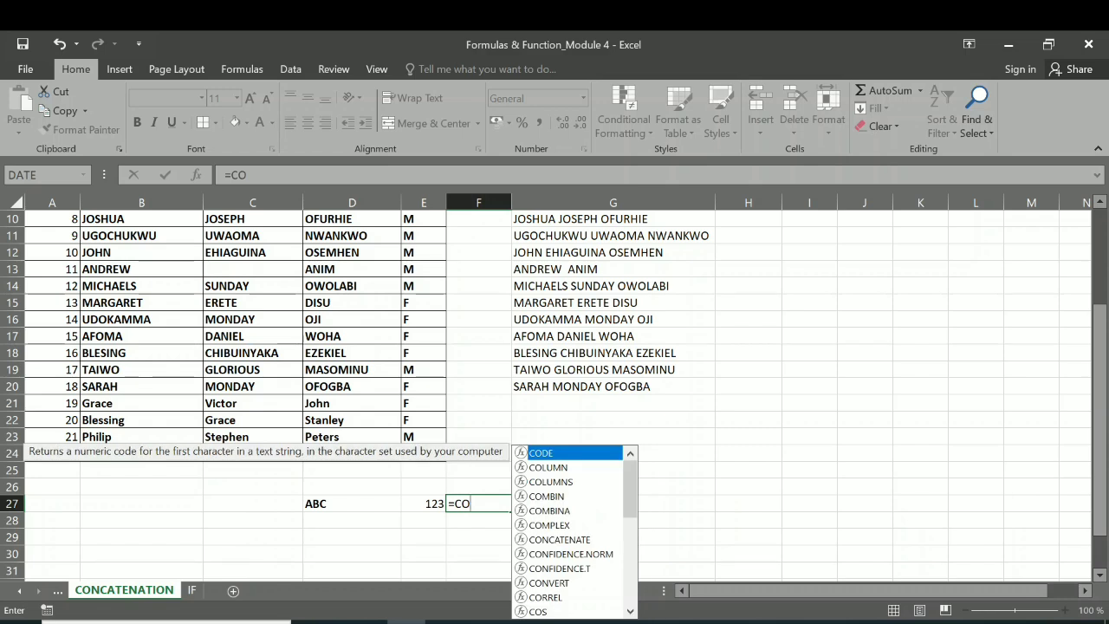
pyautogui.write('N')
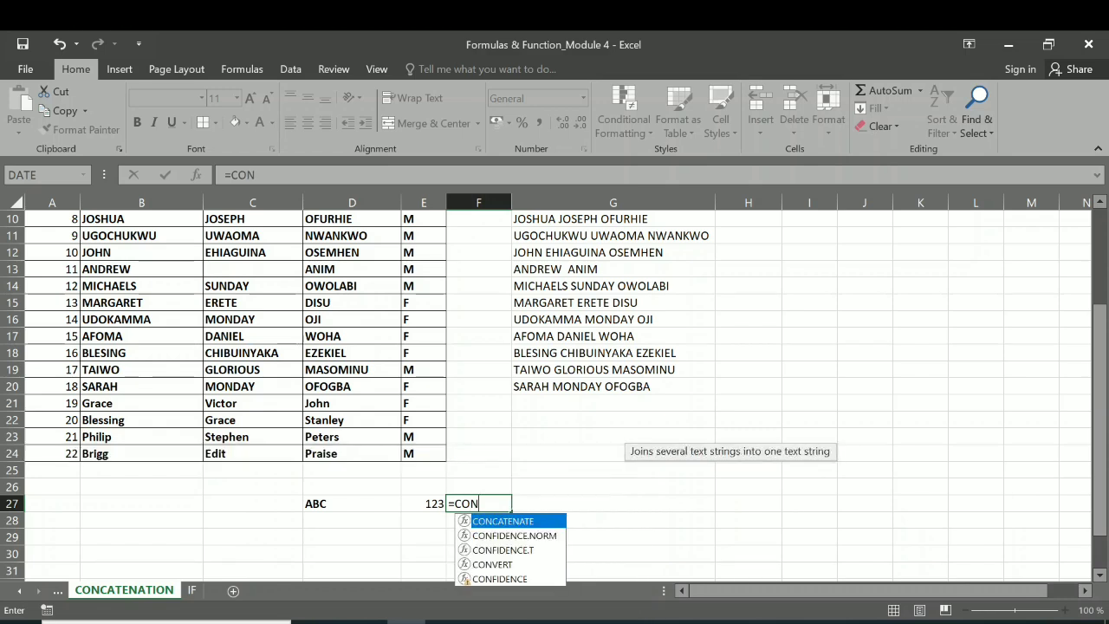
pyautogui.doubleClick(502, 522)
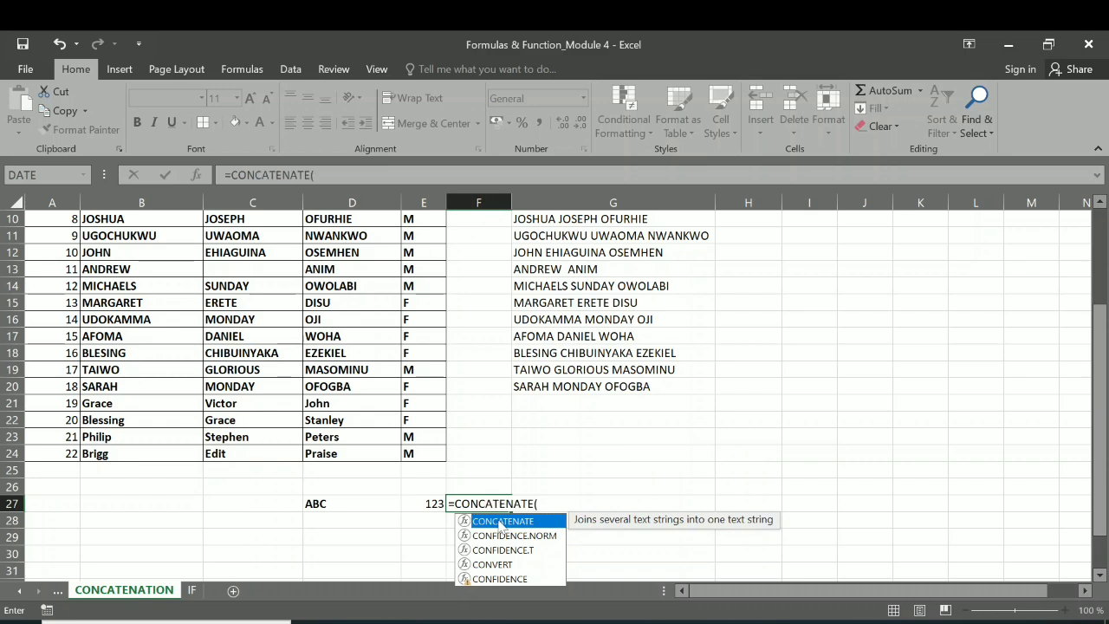
pyautogui.click(317, 503)
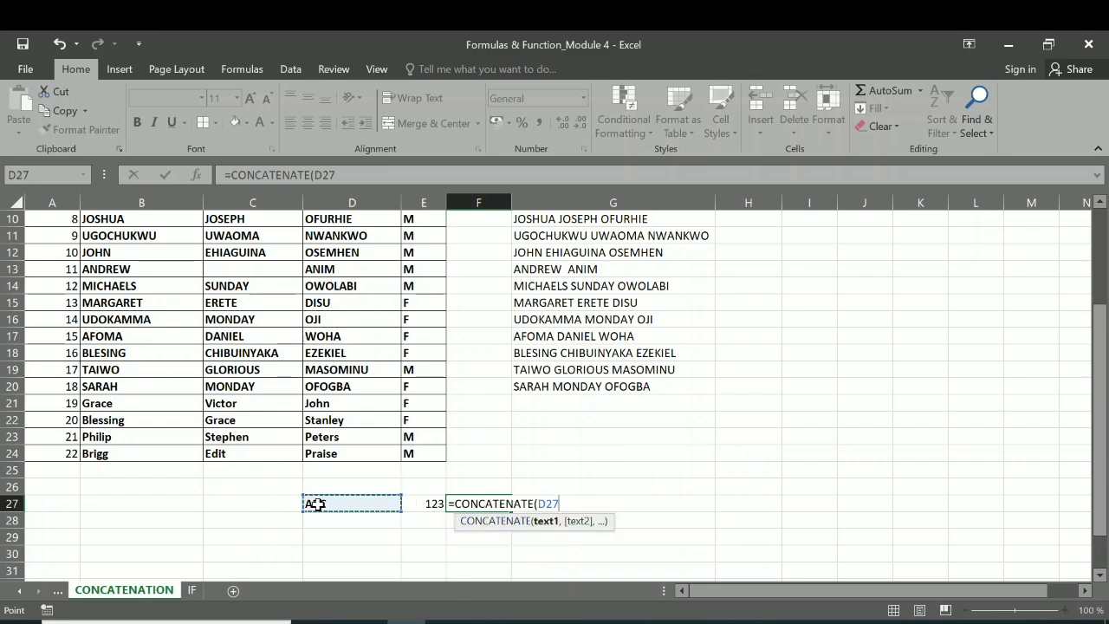
pyautogui.write(',')
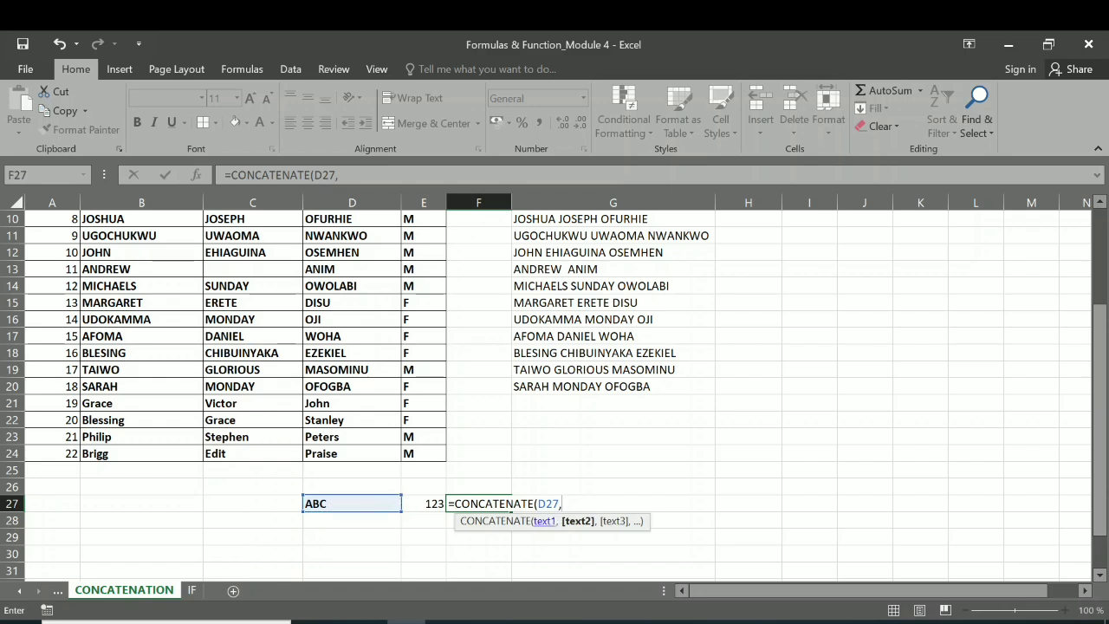
pyautogui.click(437, 505)
pyautogui.press('Return')
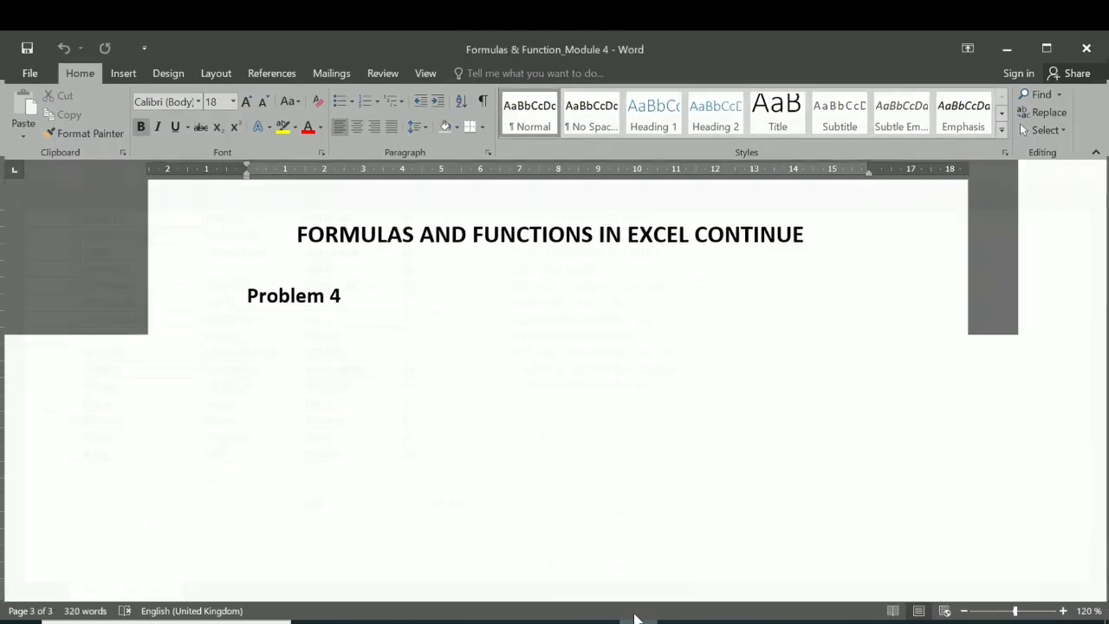
# Switch to the Word document and read Problem 5 about sharing the competitors into teams by score.
pyautogui.scroll(-2, 554, 381)
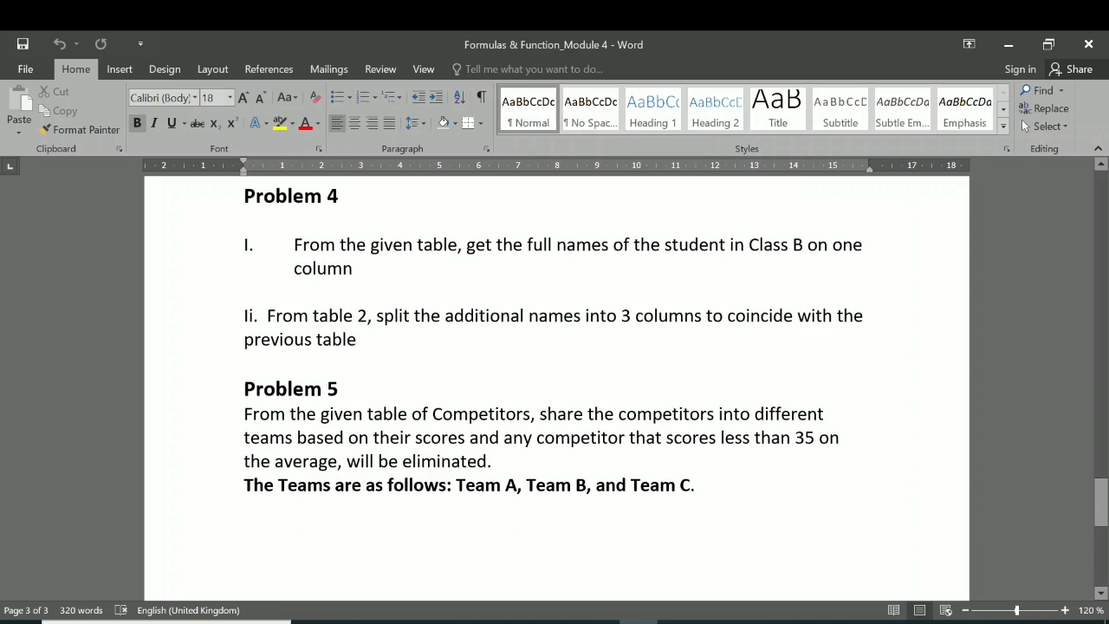